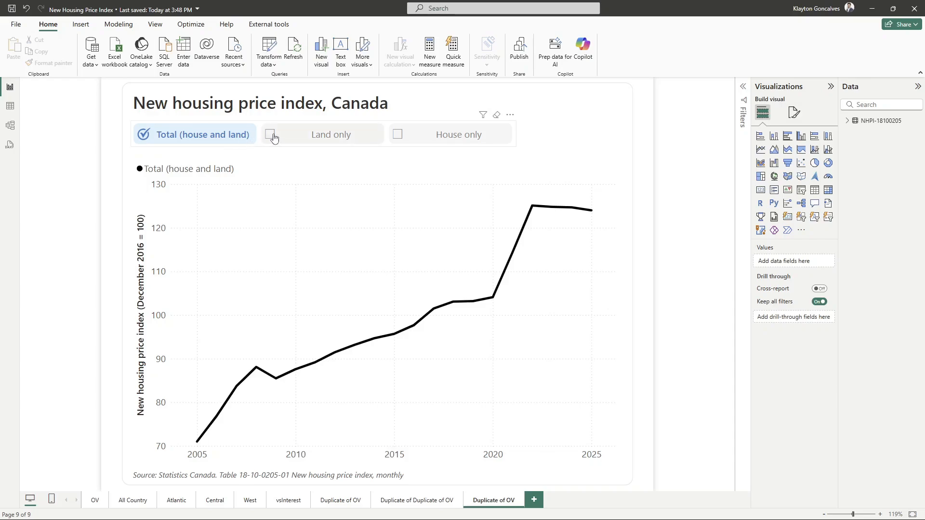
# Step: Add Land only and House only to the slicer selection so their lines are plotted with Total (house and land)
pyautogui.click(272, 141)
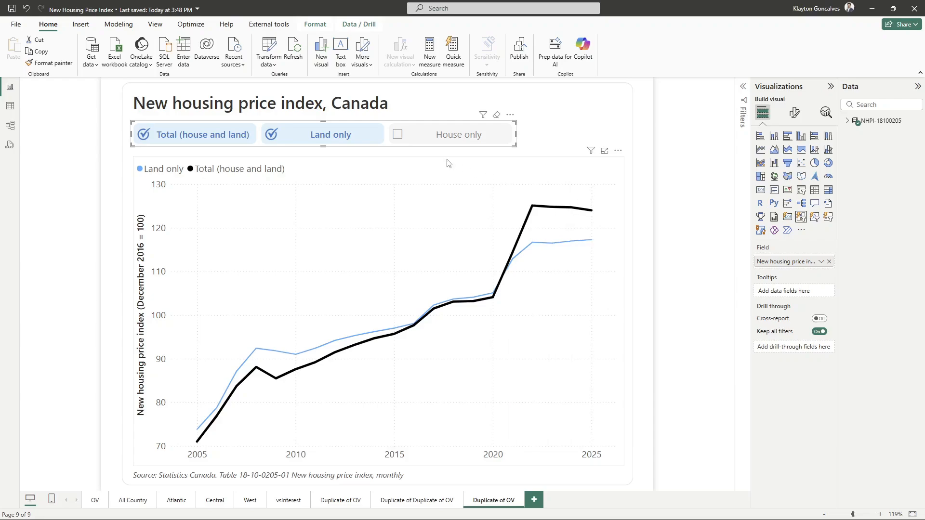
pyautogui.click(397, 139)
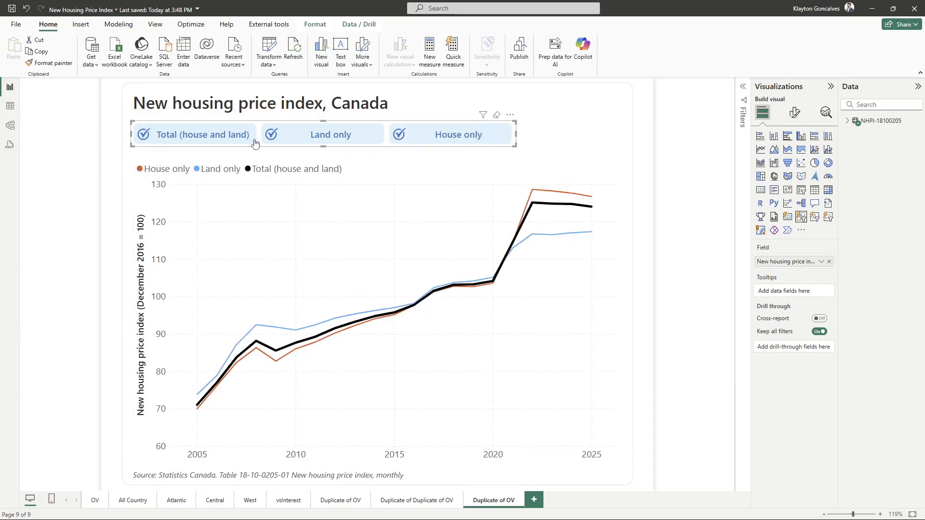
pyautogui.click(554, 131)
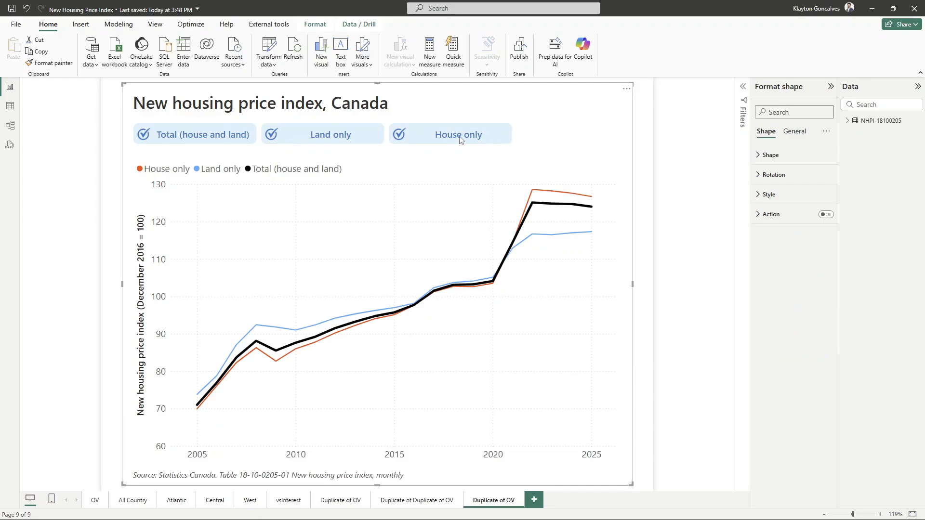
pyautogui.click(646, 157)
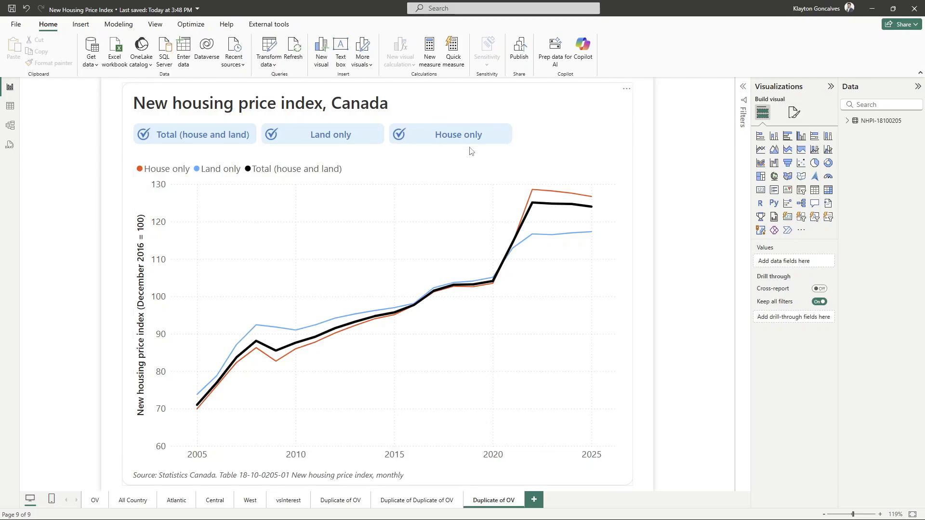
# Step: Deselect House only and Land only in the slicer, keeping only Total (house and land) selected
pyautogui.click(398, 137)
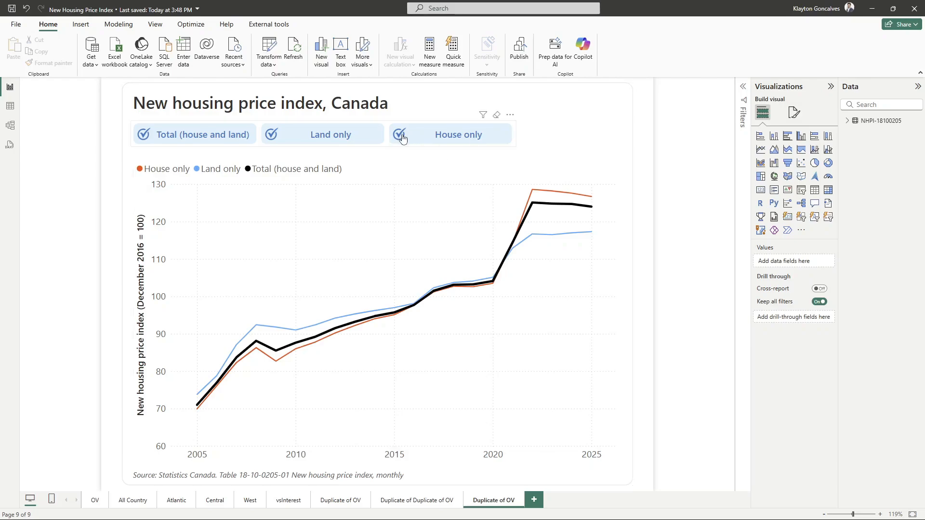
pyautogui.click(288, 139)
pyautogui.click(643, 184)
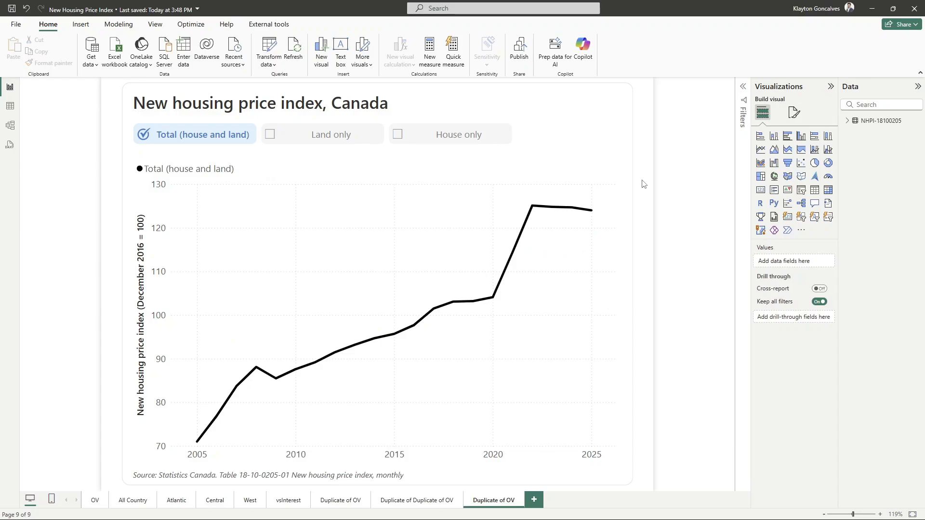
pyautogui.click(512, 145)
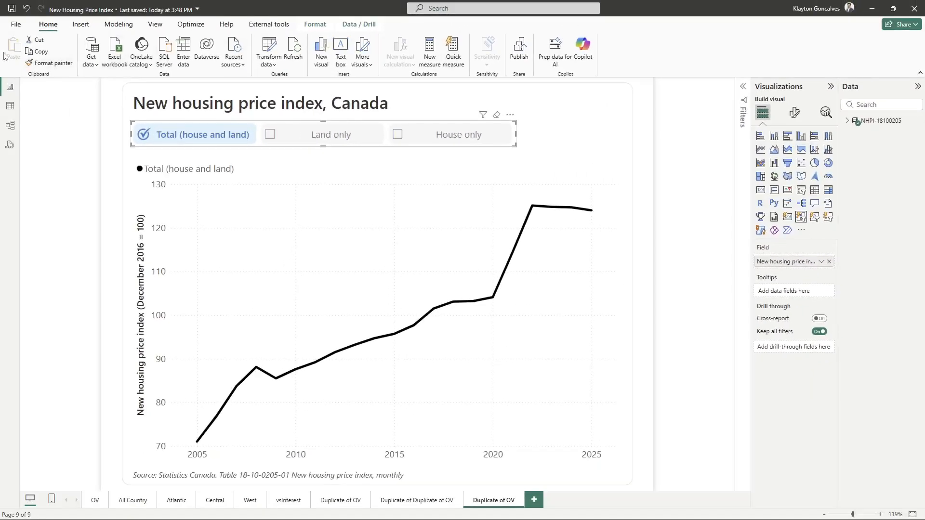
# Step: Check in the global preview feature options whether the Button slicer visual is enabled
pyautogui.click(16, 24)
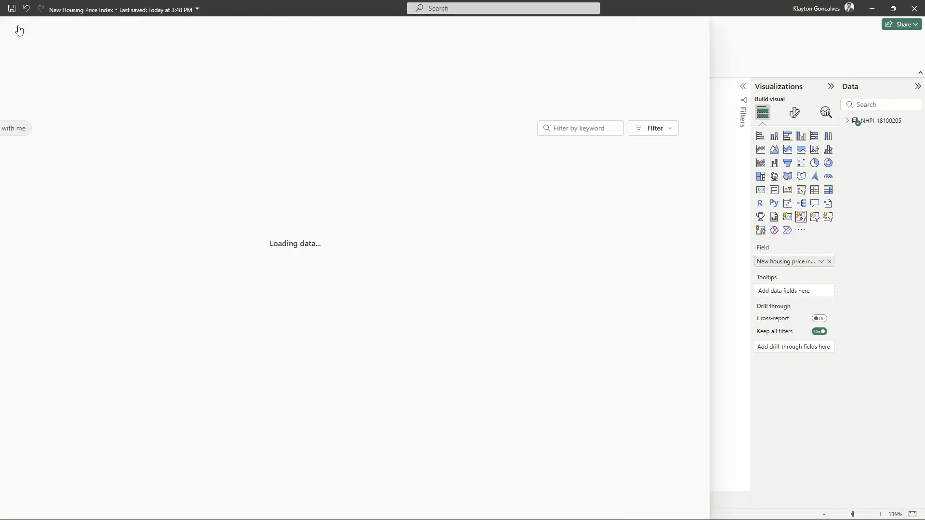
pyautogui.click(52, 490)
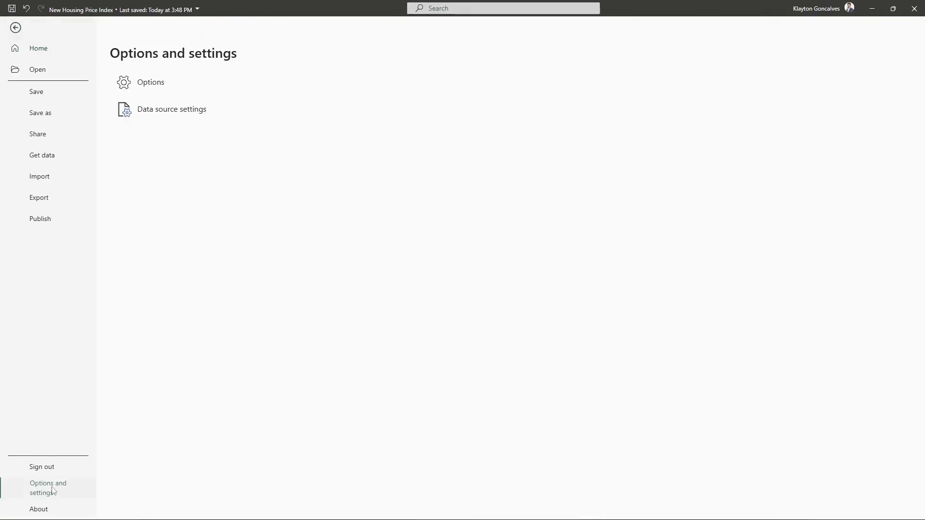
pyautogui.click(161, 89)
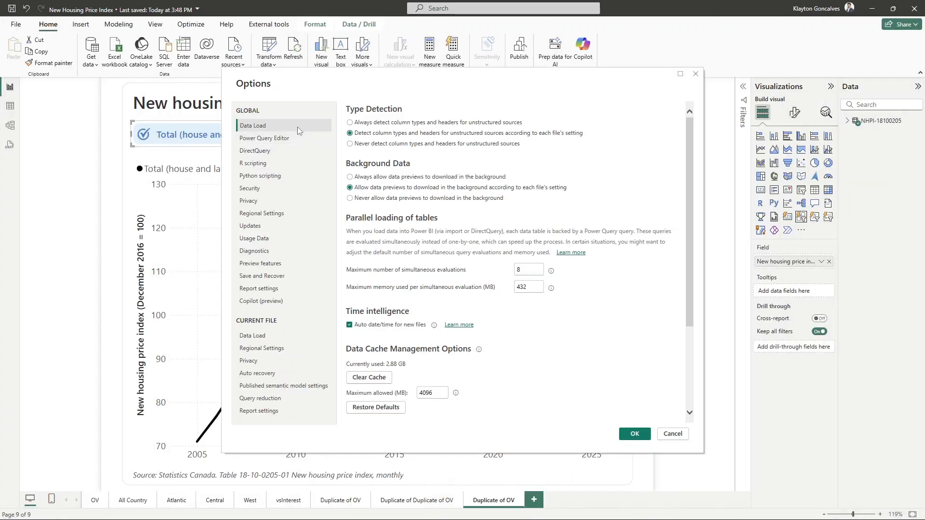
pyautogui.click(283, 269)
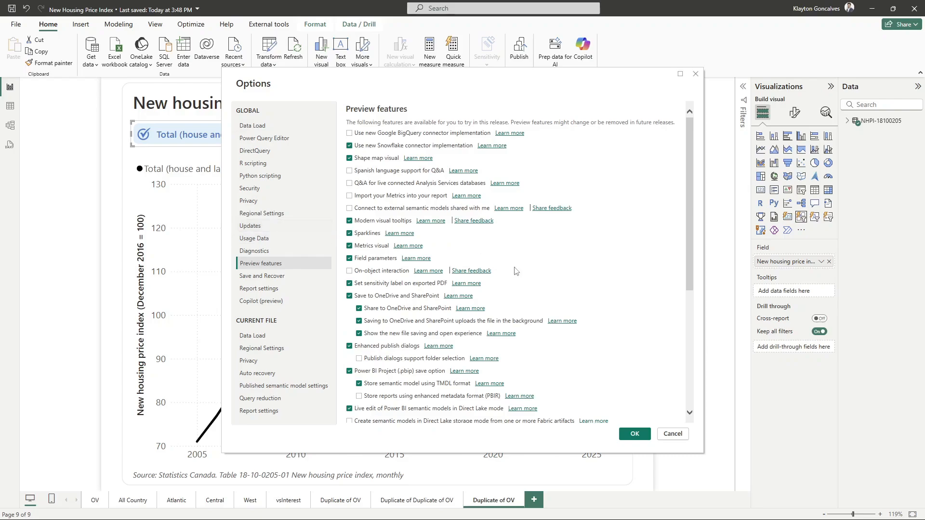
pyautogui.scroll(-2, 506, 263)
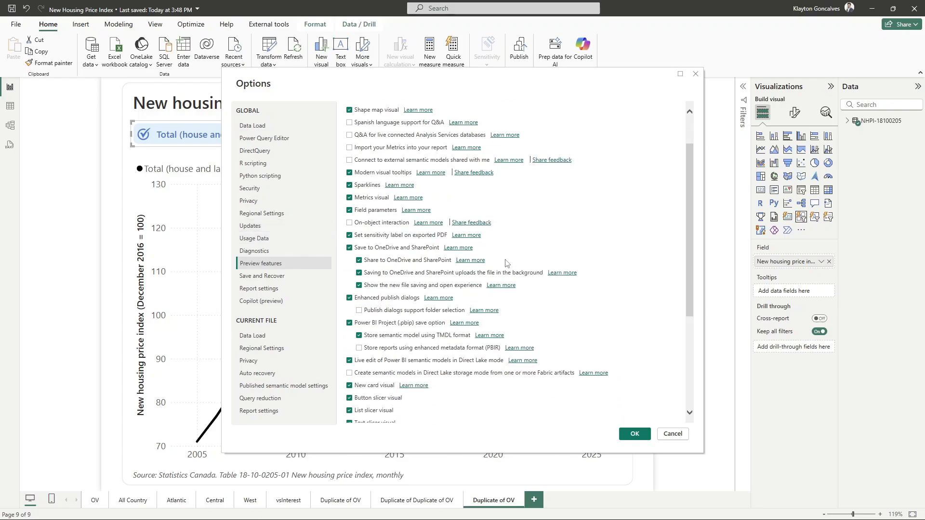
pyautogui.scroll(-4, 507, 263)
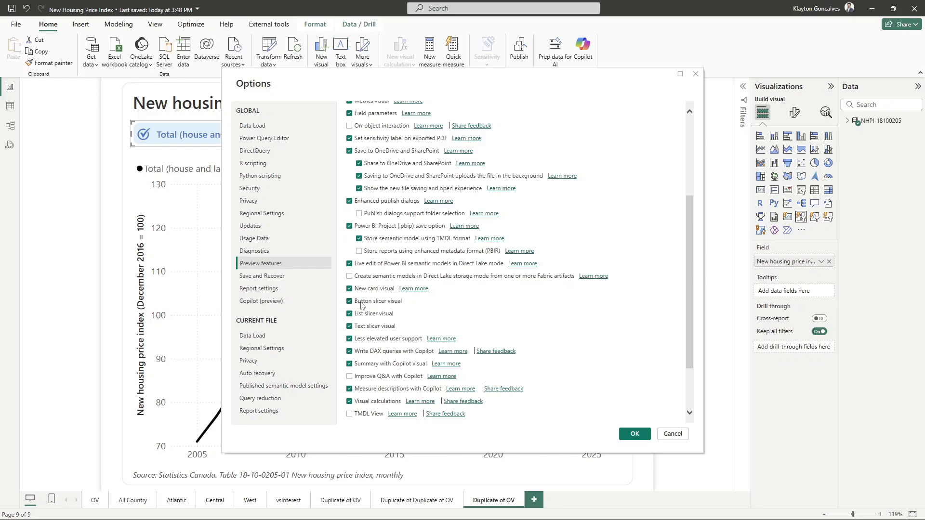
pyautogui.click(637, 437)
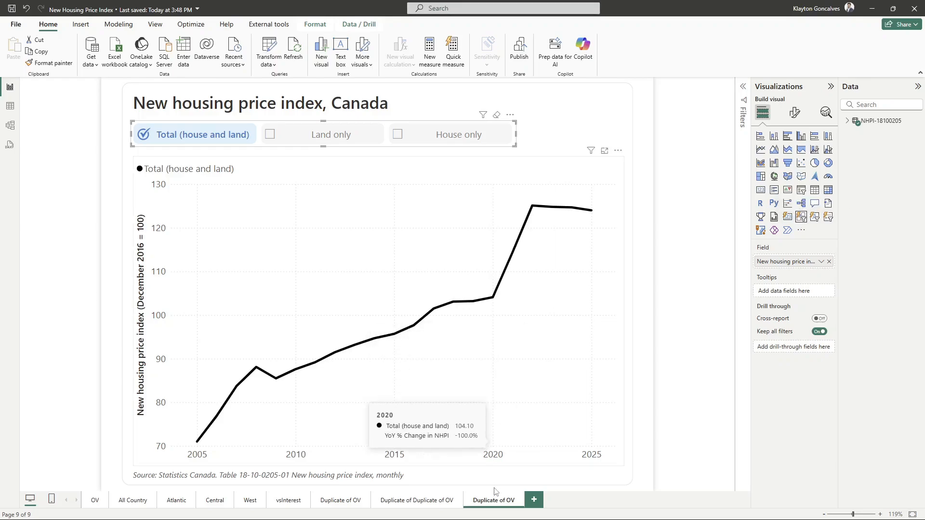
# Step: Duplicate the current report page and delete the button slicer from the copy
pyautogui.rightClick(494, 500)
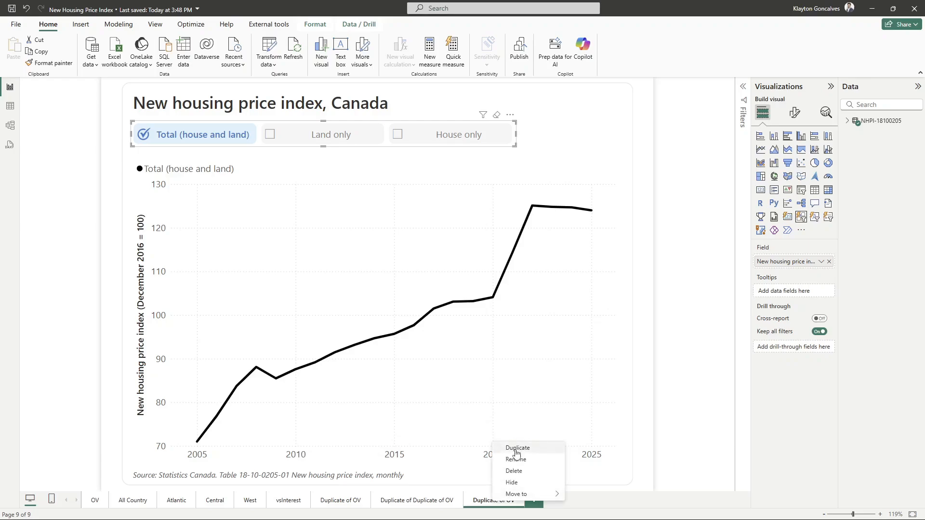
pyautogui.click(516, 448)
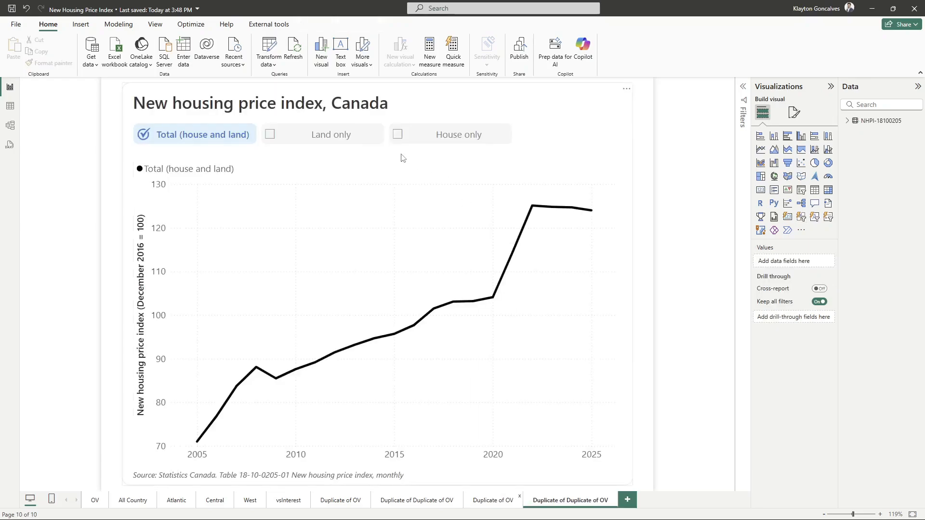
pyautogui.click(436, 125)
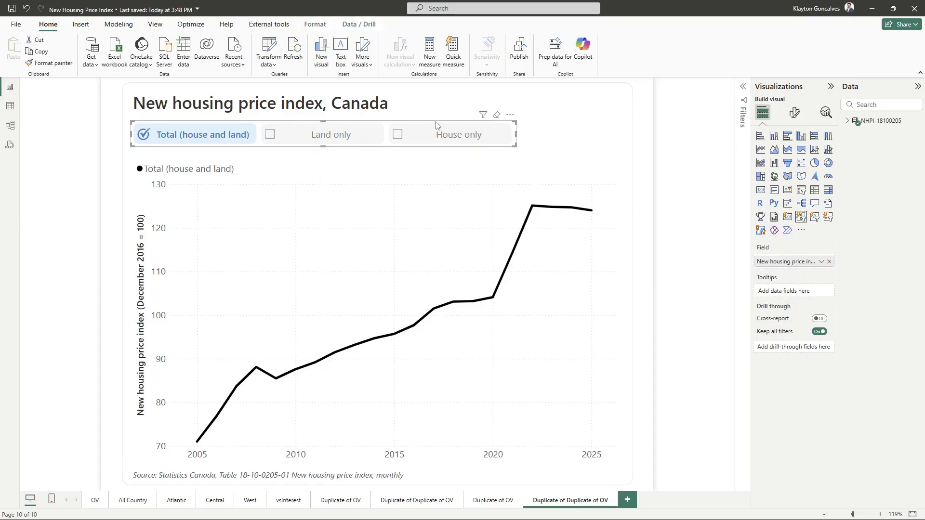
pyautogui.press('Delete')
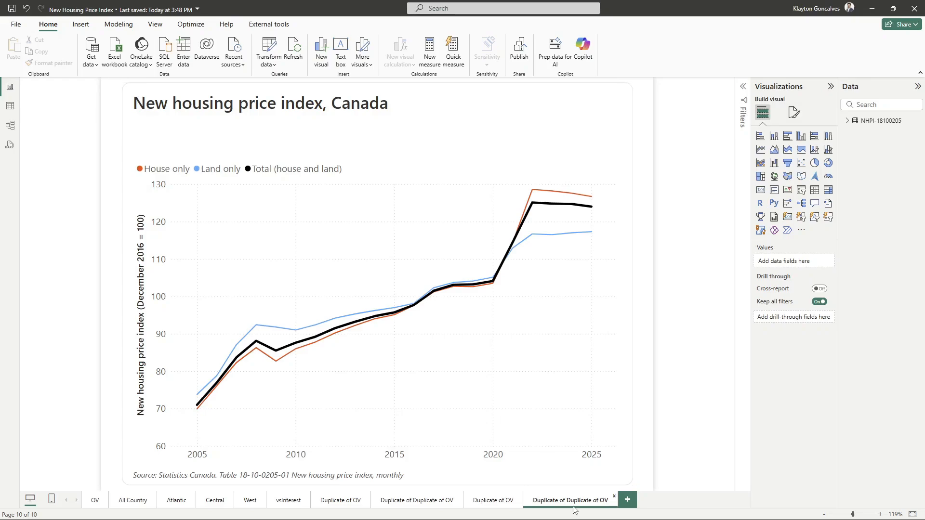
# Step: Return to the original page with the slicer and toggle Land only on and off
pyautogui.click(492, 504)
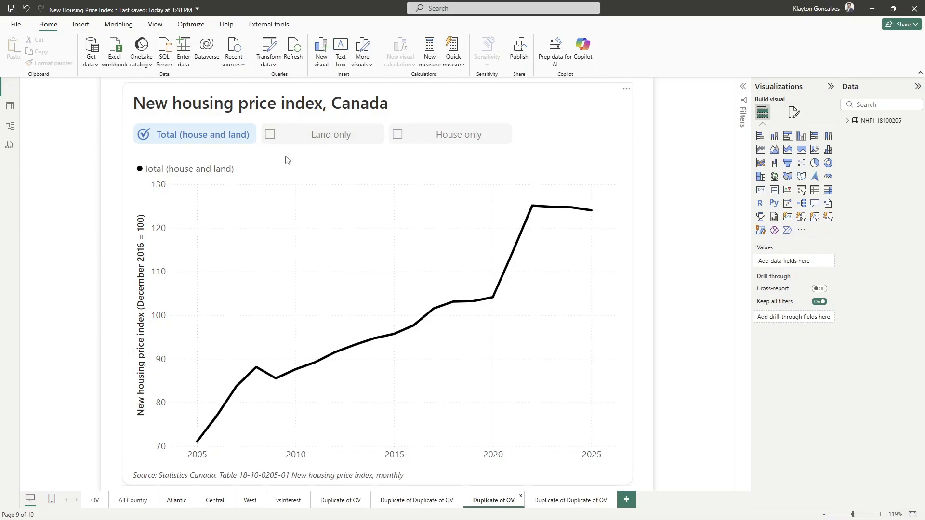
pyautogui.click(271, 141)
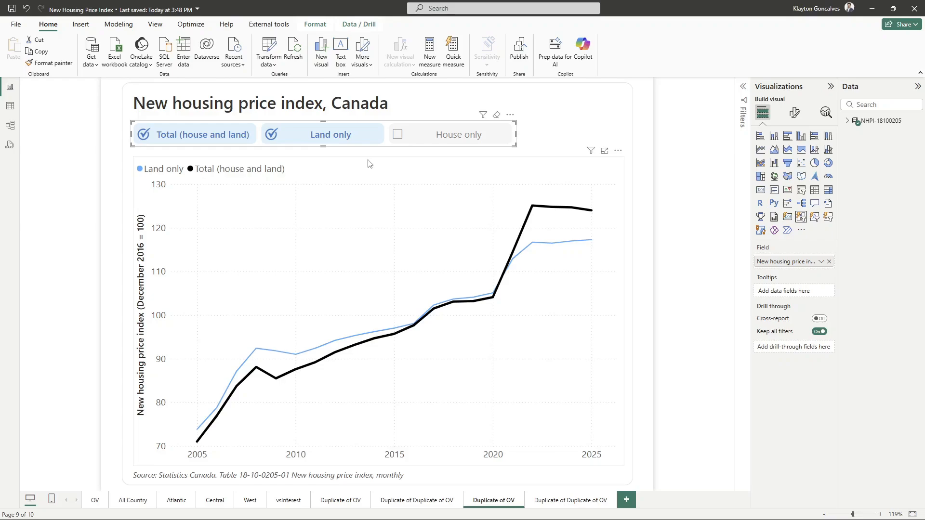
pyautogui.click(287, 140)
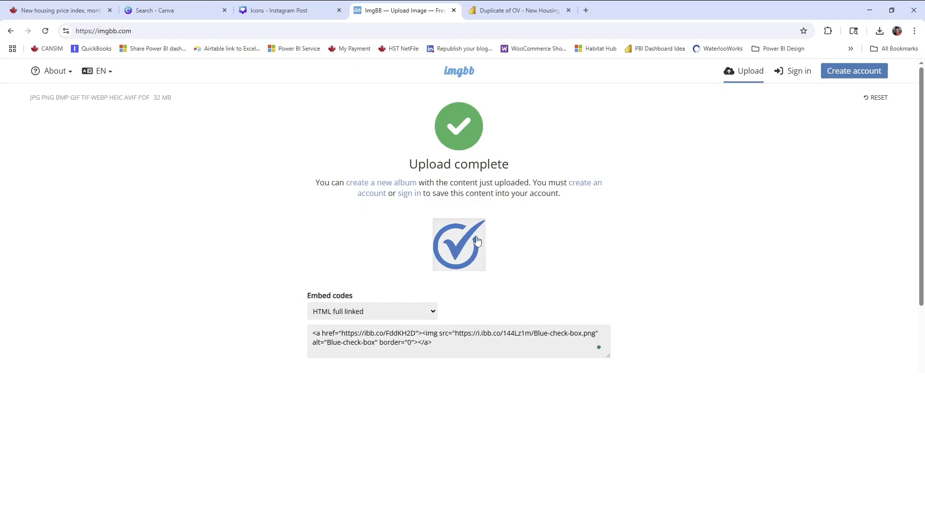
pyautogui.click(432, 313)
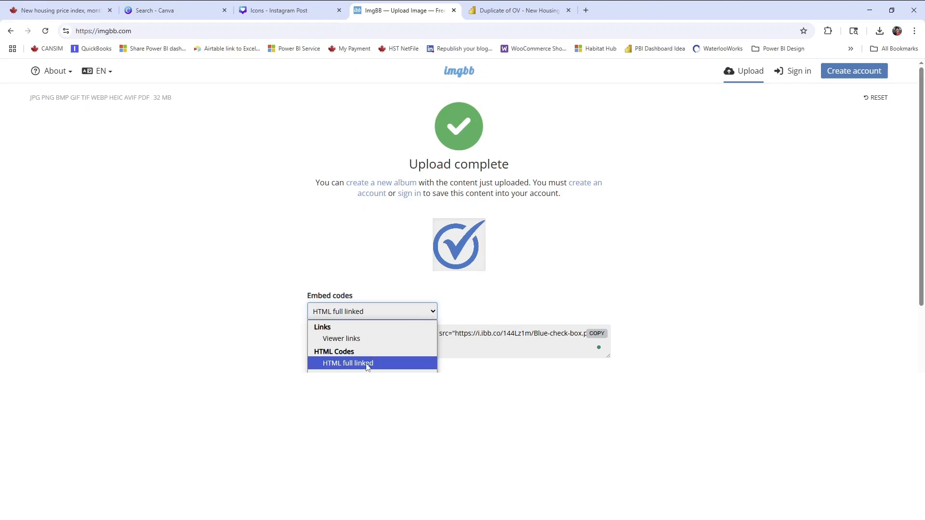
pyautogui.click(489, 310)
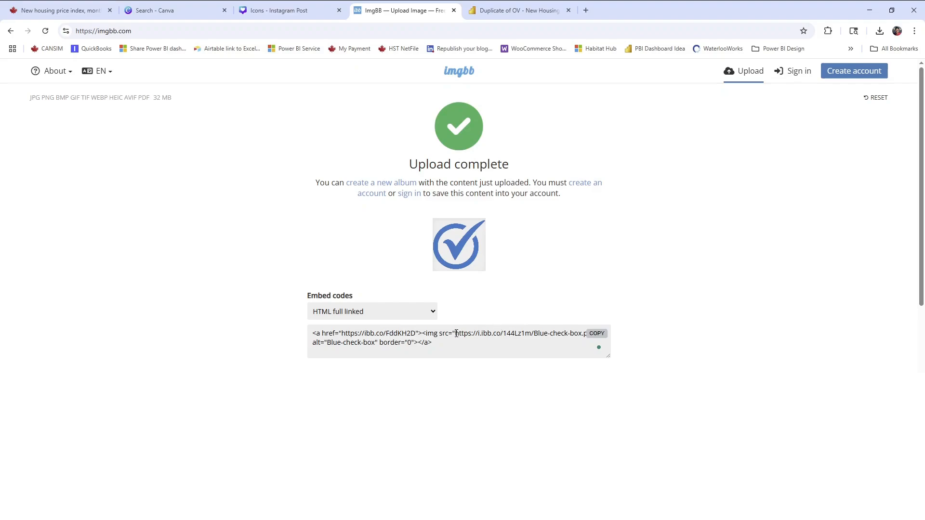
pyautogui.moveTo(456, 333); pyautogui.dragTo(592, 342)
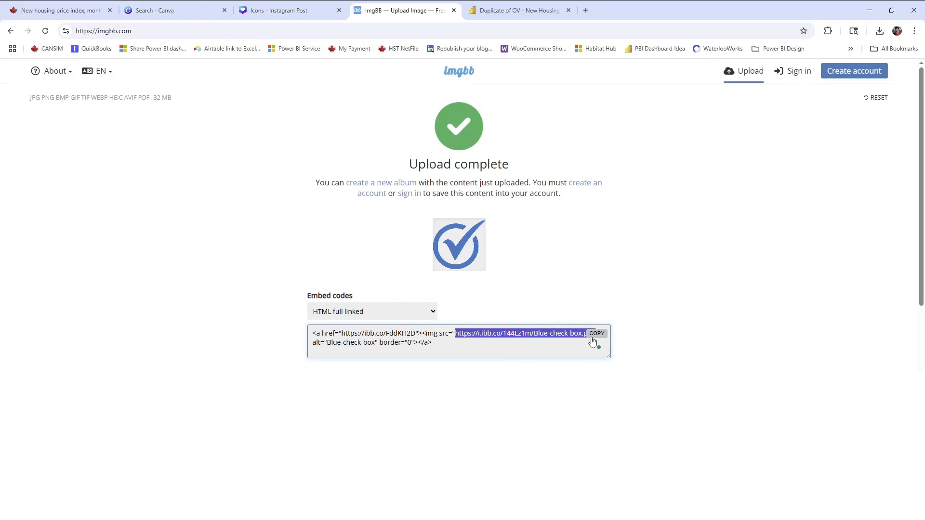
pyautogui.click(587, 11)
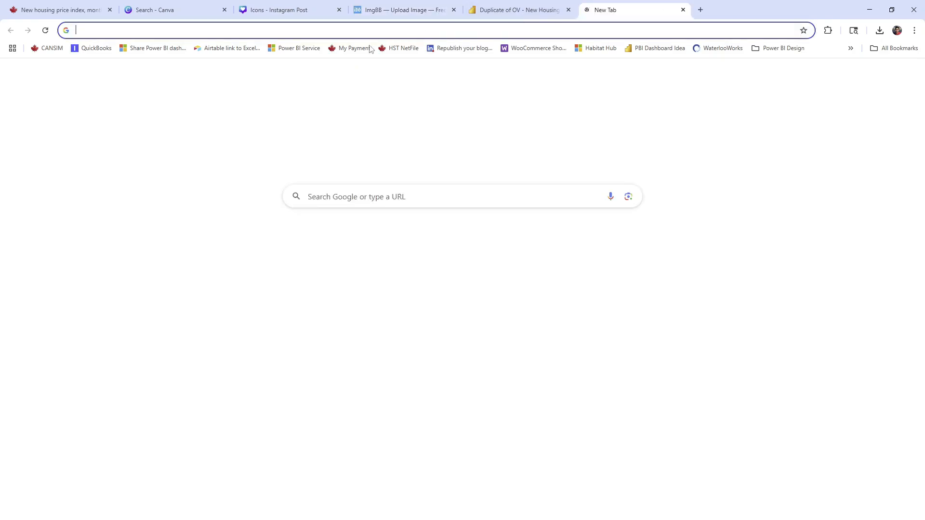
pyautogui.write('https://i.ibb.co/144Lz1m/Blue-check-box.png')
pyautogui.press('Return')
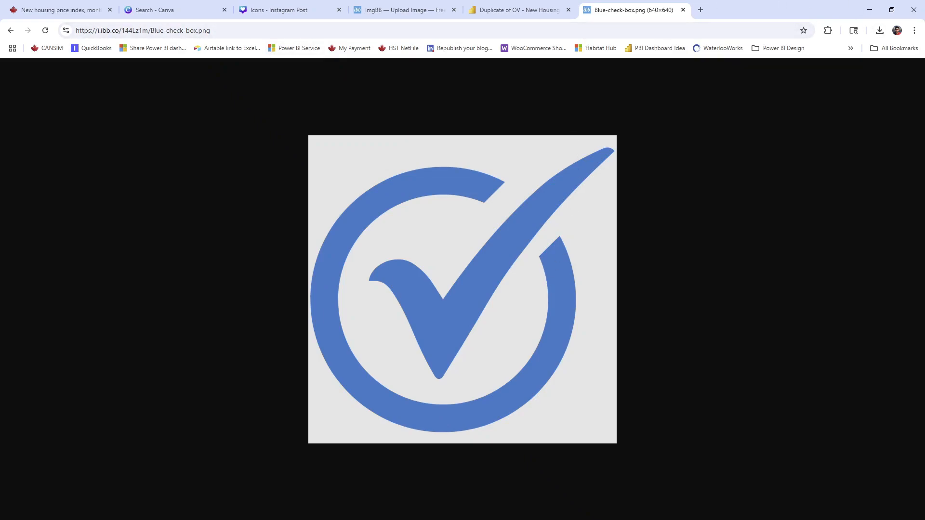
# Step: Switch back to Power BI Desktop and examine the Img Checkmark measure's formula and data category in the NHPI-18100205 table
pyautogui.hotkey('alt', 'Tab')
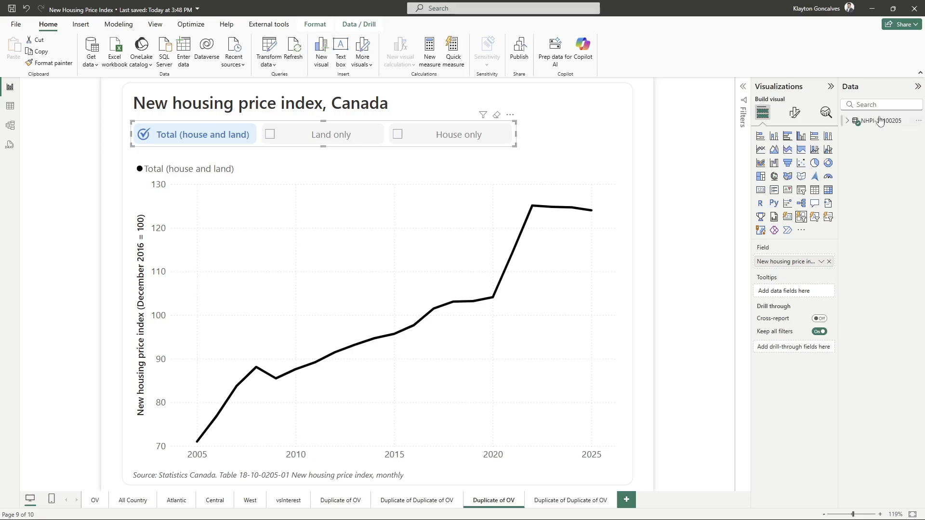
pyautogui.click(849, 123)
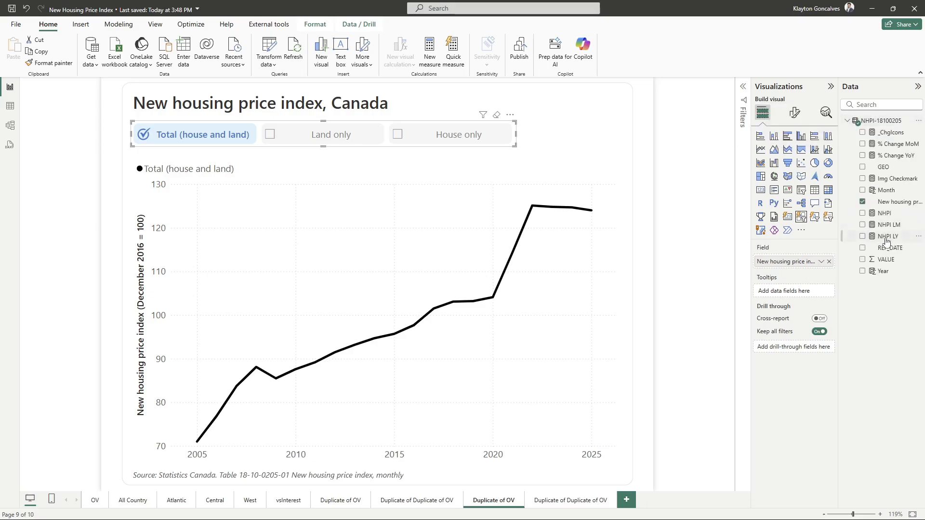
pyautogui.click(891, 179)
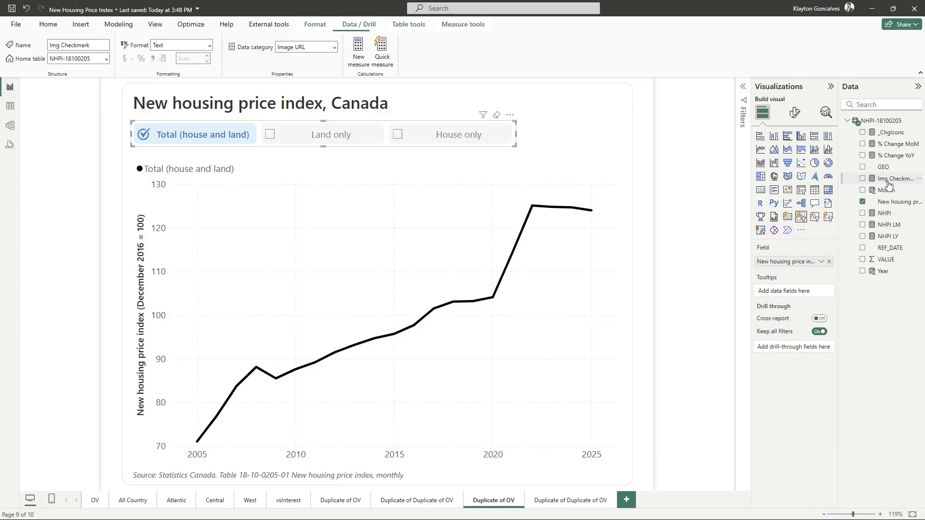
pyautogui.click(742, 87)
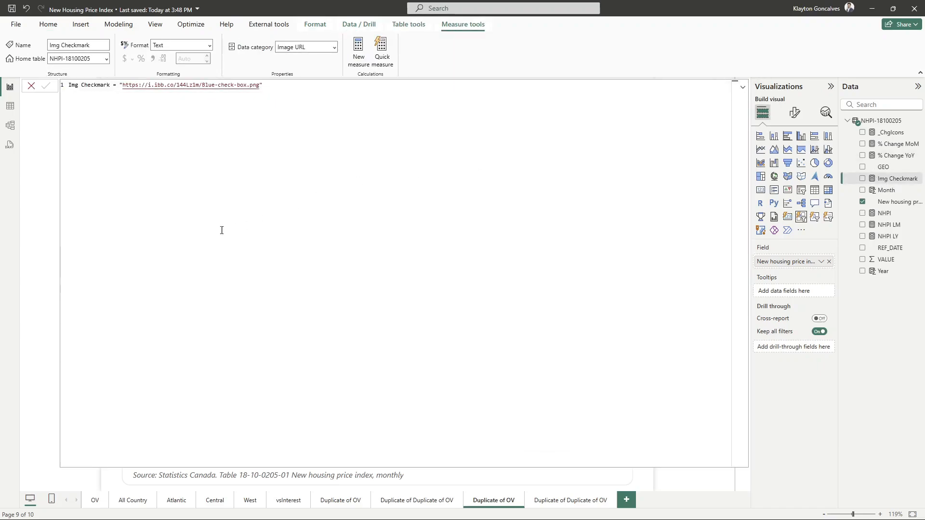
pyautogui.scroll(4, 220, 226)
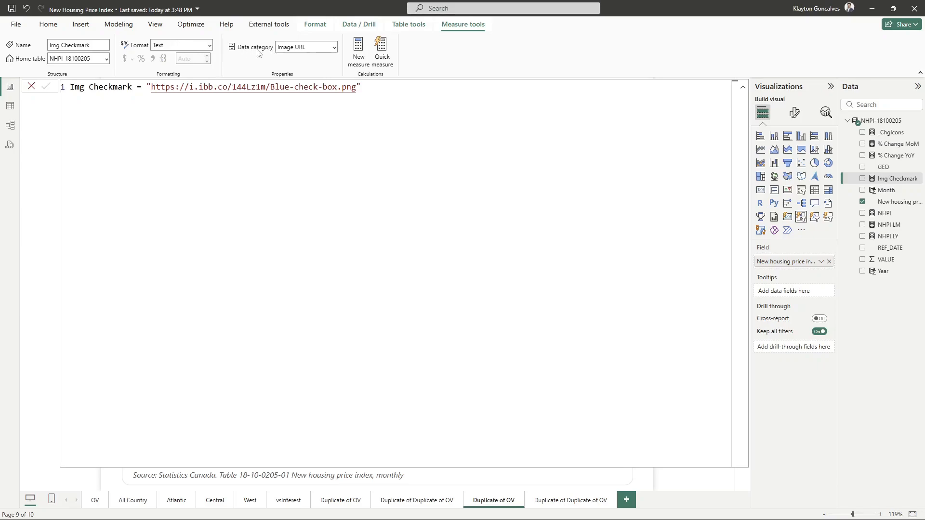
pyautogui.click(334, 47)
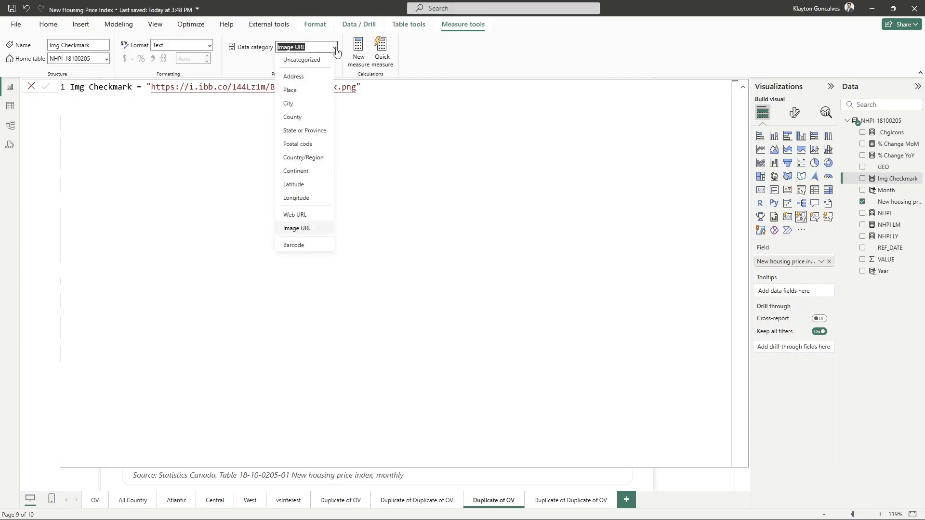
pyautogui.click(336, 52)
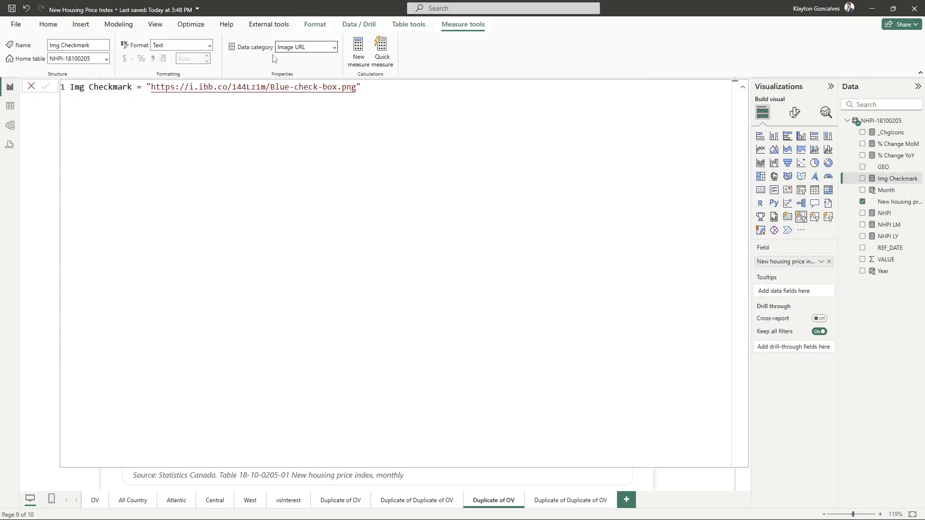
pyautogui.click(742, 87)
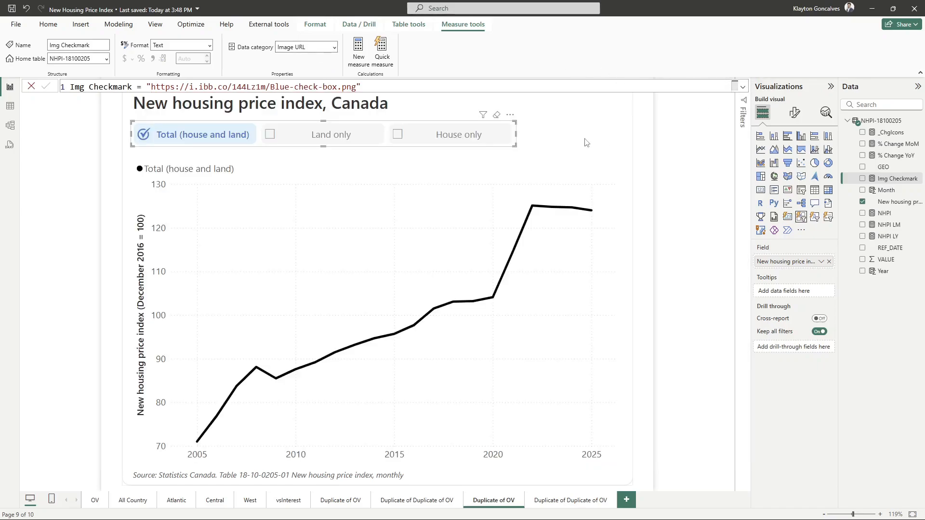
# Step: On the duplicated page without a slicer, insert a wide button slicer below the chart title and populate it with the New housing price indexes field
pyautogui.click(569, 484)
pyautogui.click(563, 501)
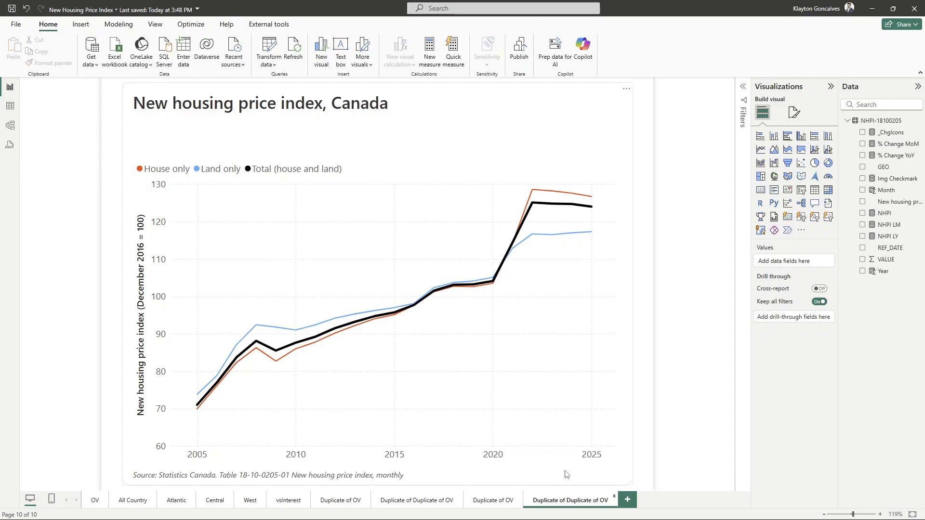
pyautogui.click(801, 219)
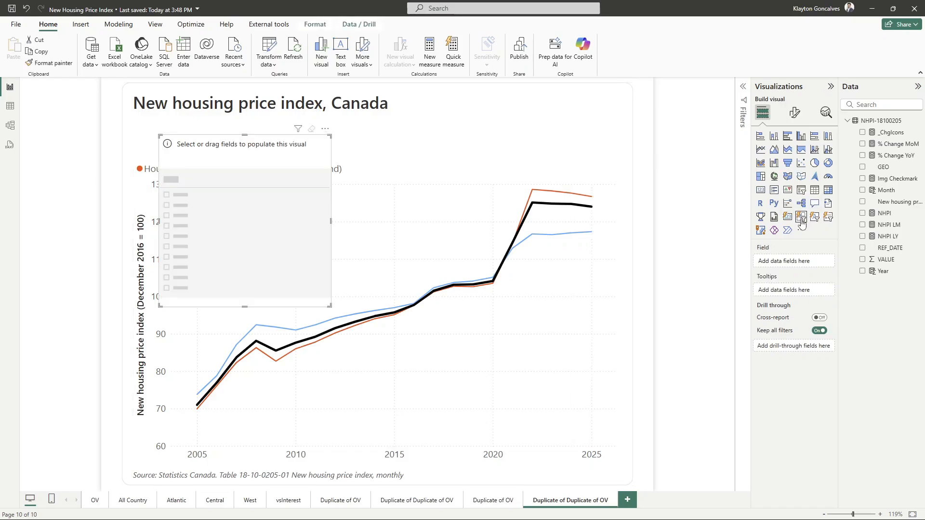
pyautogui.moveTo(264, 201); pyautogui.dragTo(239, 189)
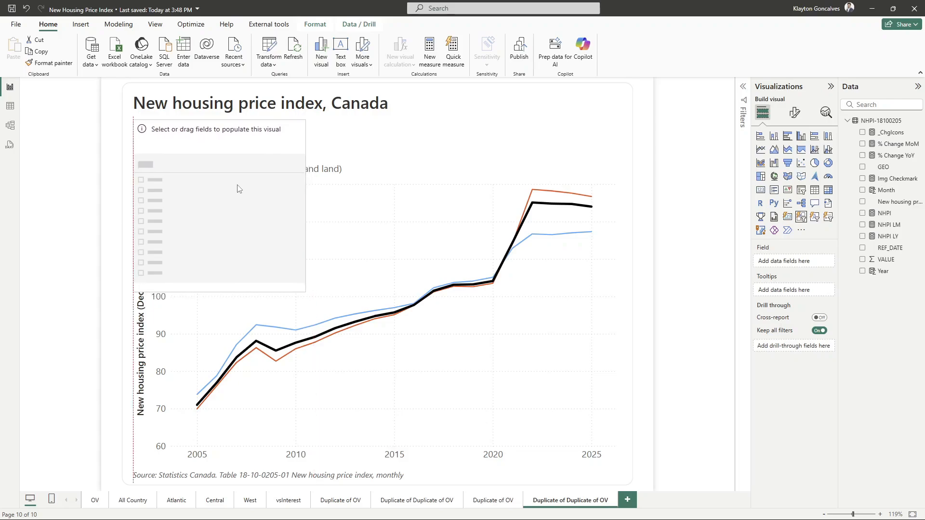
pyautogui.moveTo(306, 292); pyautogui.dragTo(473, 159)
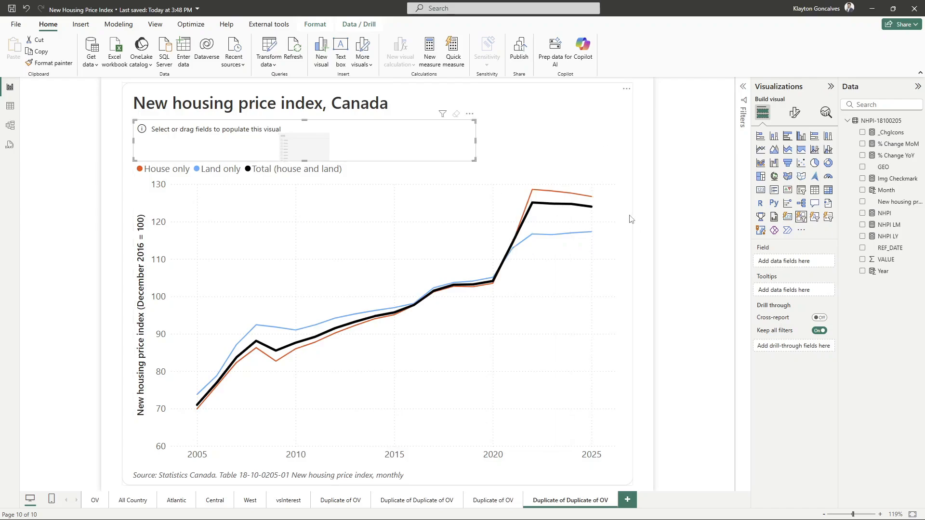
pyautogui.moveTo(892, 205); pyautogui.dragTo(795, 265)
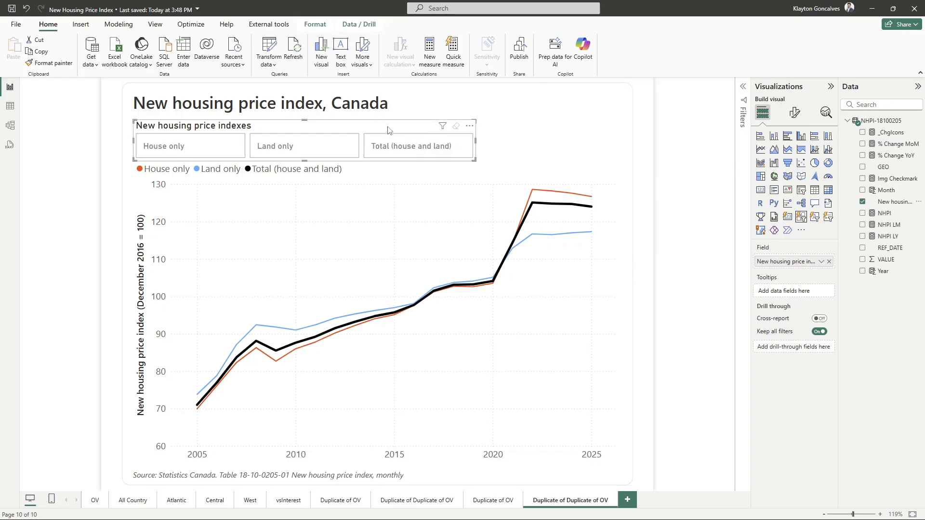
# Step: Turn off the title and the header icons of the new button slicer
pyautogui.click(797, 118)
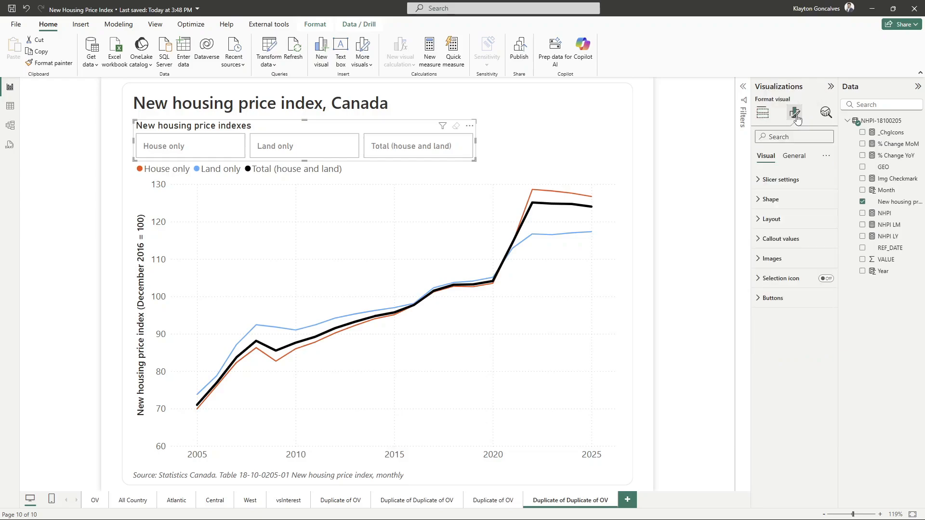
pyautogui.click(798, 157)
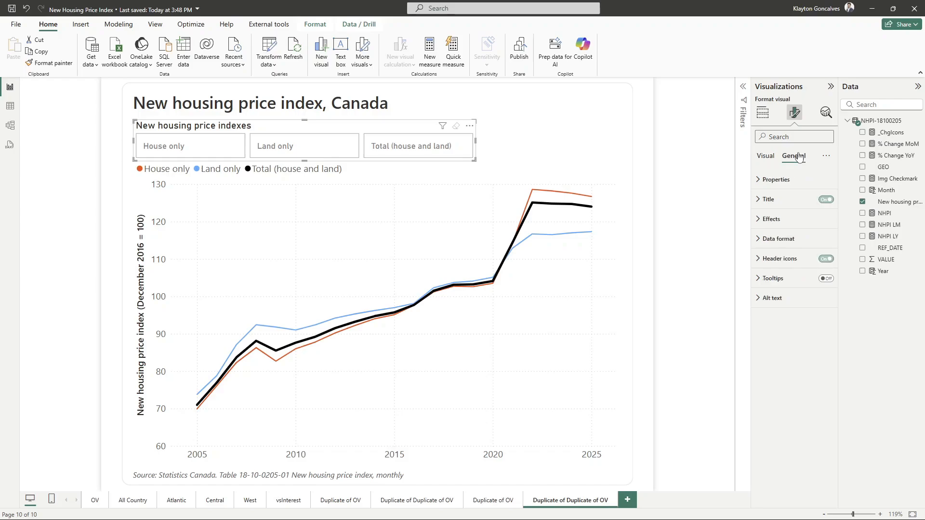
pyautogui.click(826, 201)
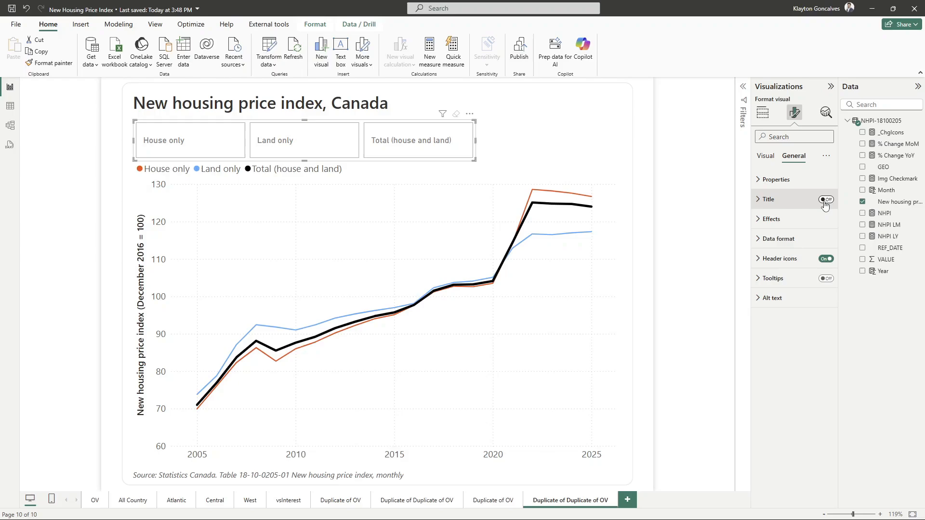
pyautogui.click(826, 259)
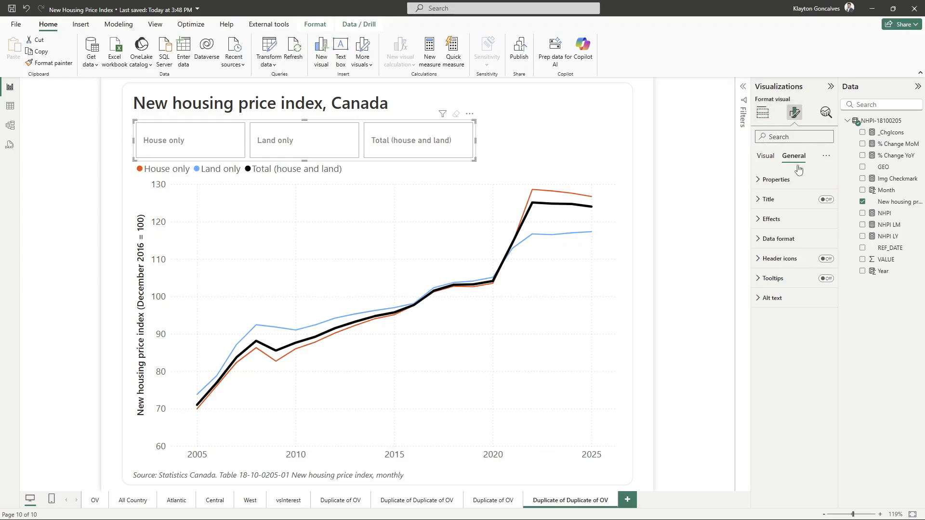
# Step: Test selecting and combining Total (house and land) and Land only, clear the selection, and turn off Single select for the slicer
pyautogui.click(769, 161)
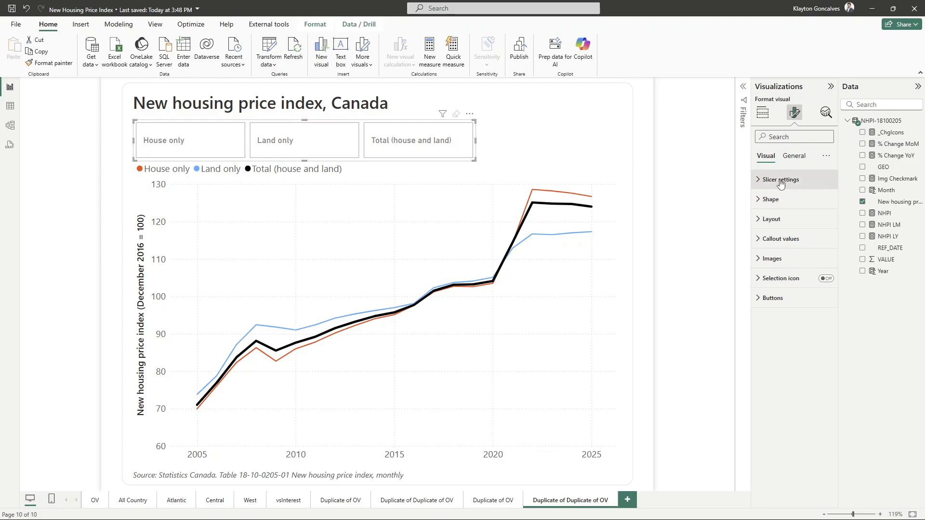
pyautogui.click(759, 184)
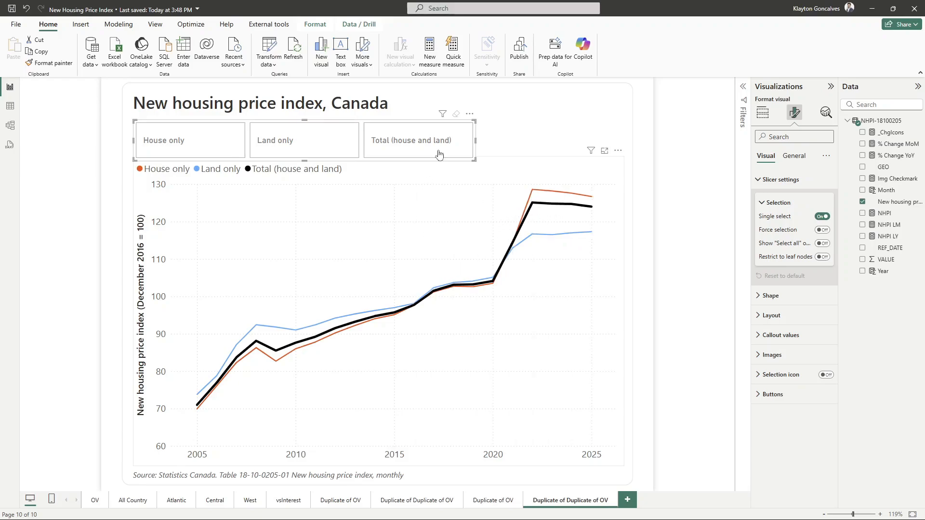
pyautogui.click(386, 143)
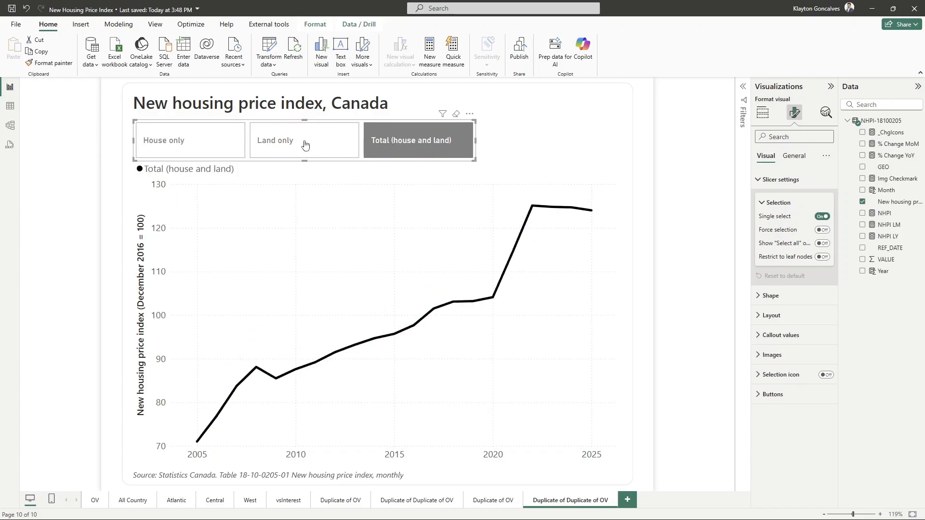
pyautogui.click(312, 145)
pyautogui.keyDown('ctrl'); pyautogui.click(394, 140); pyautogui.keyUp('ctrl')
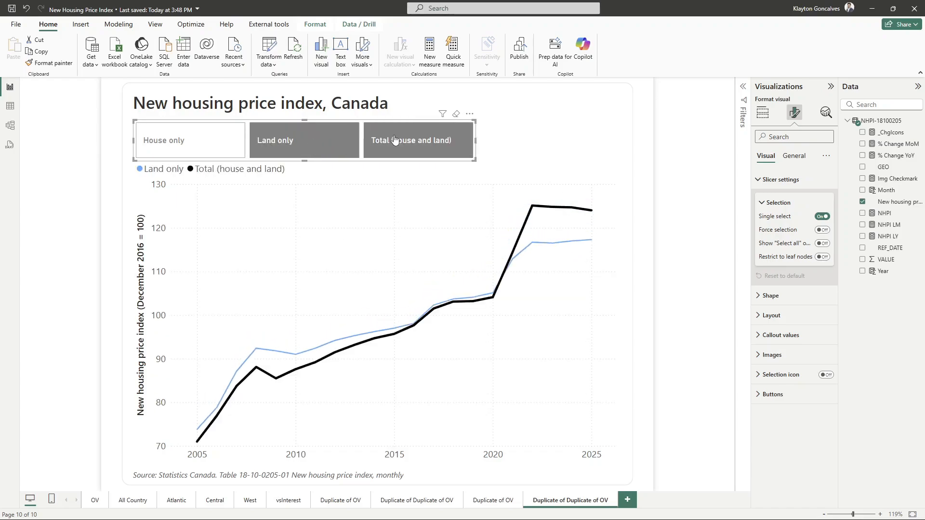
pyautogui.click(314, 138)
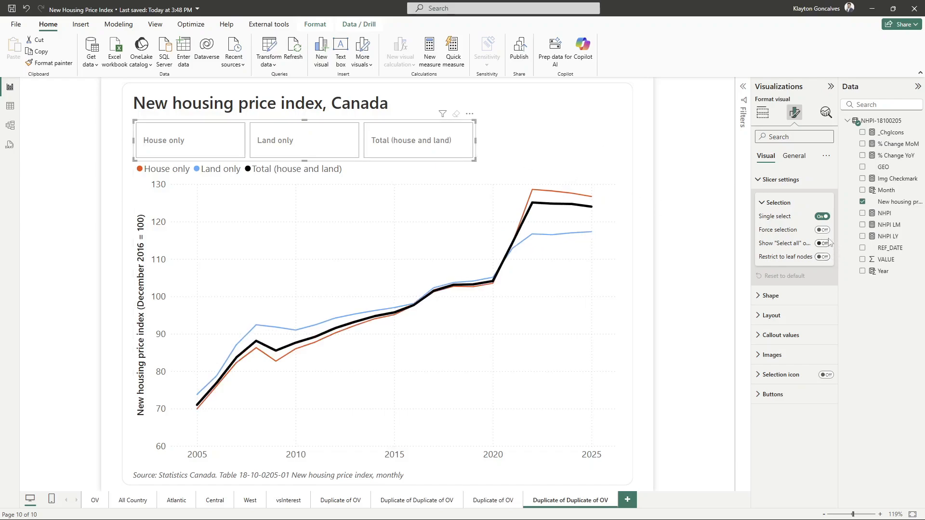
pyautogui.click(823, 217)
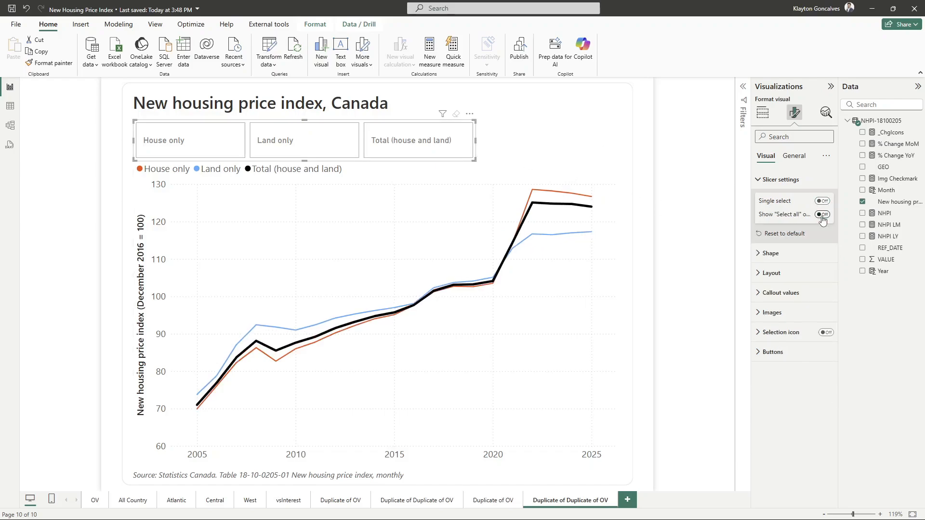
pyautogui.click(776, 186)
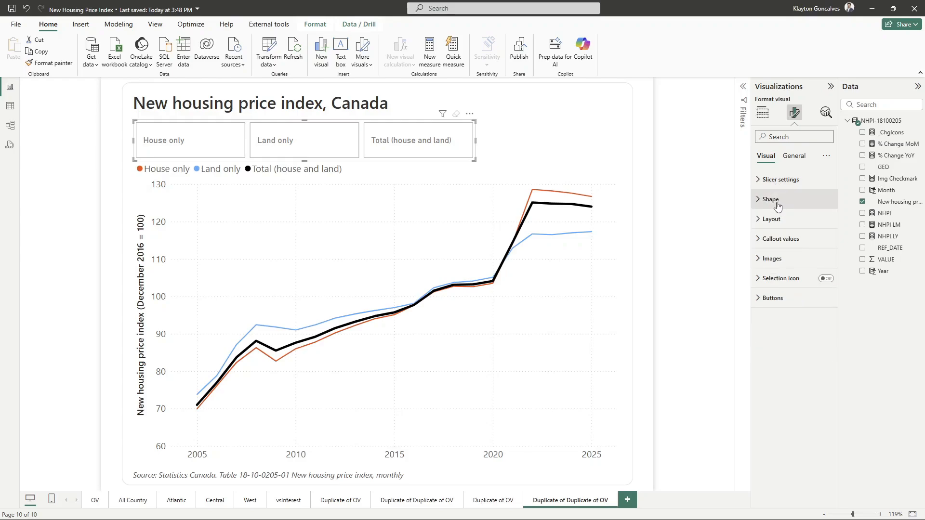
# Step: Change the slicer buttons' shape to Rounded Rectangle and try several corner radii, ending with 30 px
pyautogui.click(776, 203)
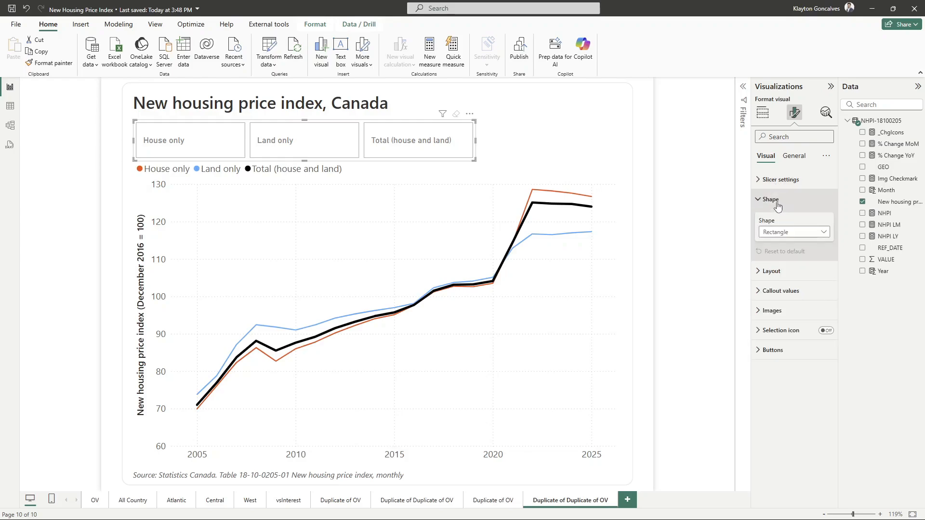
pyautogui.click(777, 233)
pyautogui.click(781, 256)
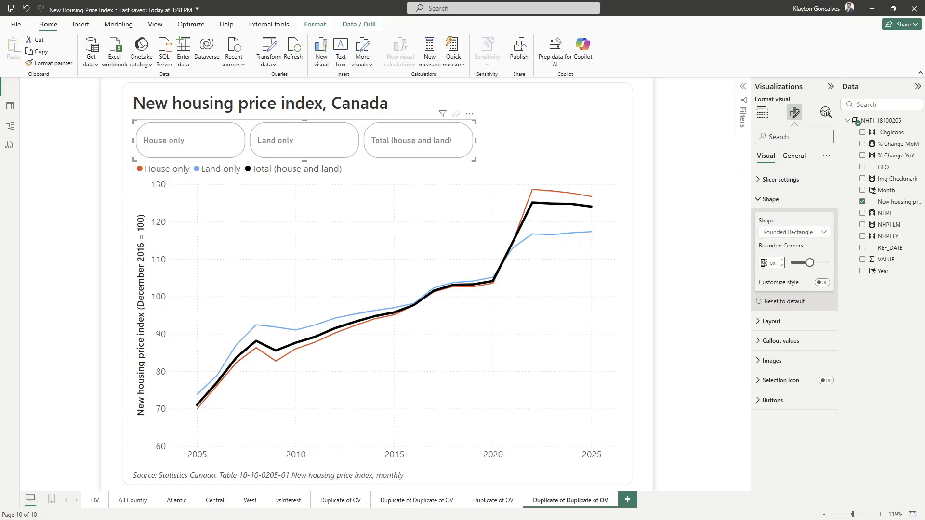
pyautogui.write('5')
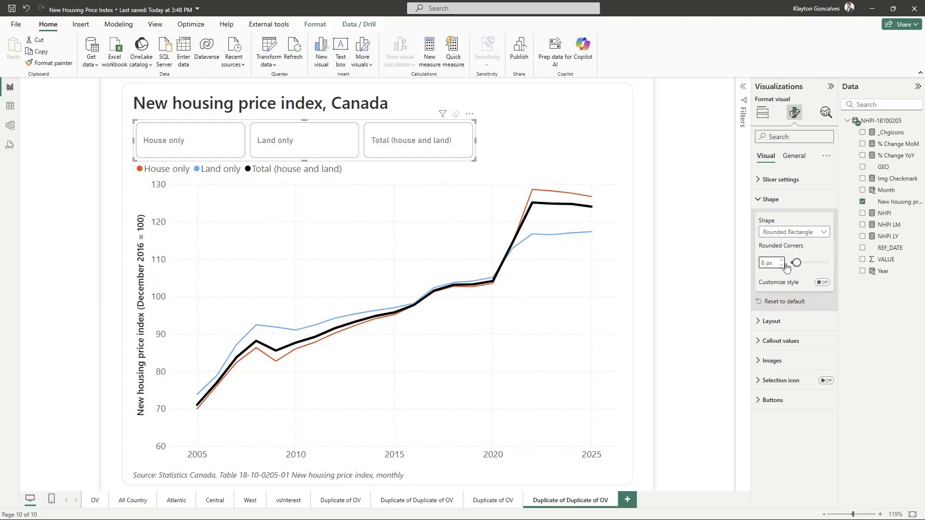
pyautogui.write('8')
pyautogui.press('BackSpace')
pyautogui.write('25')
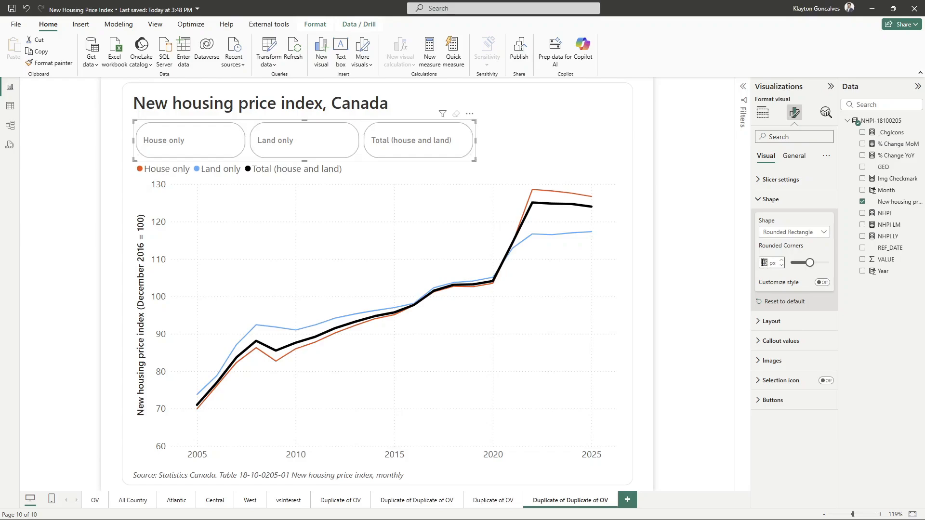
pyautogui.write('30')
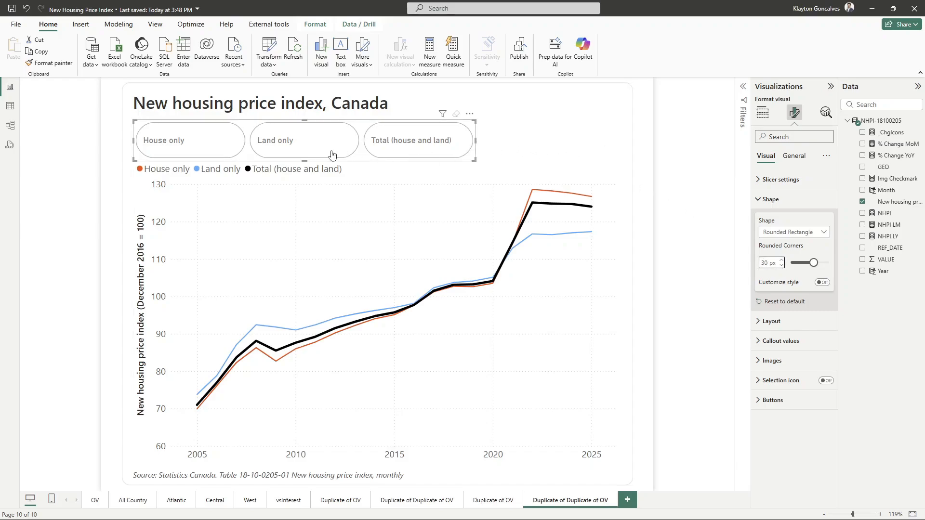
# Step: Reduce the slicer's height and set its rounded corners to 18 px
pyautogui.moveTo(304, 161); pyautogui.dragTo(307, 148)
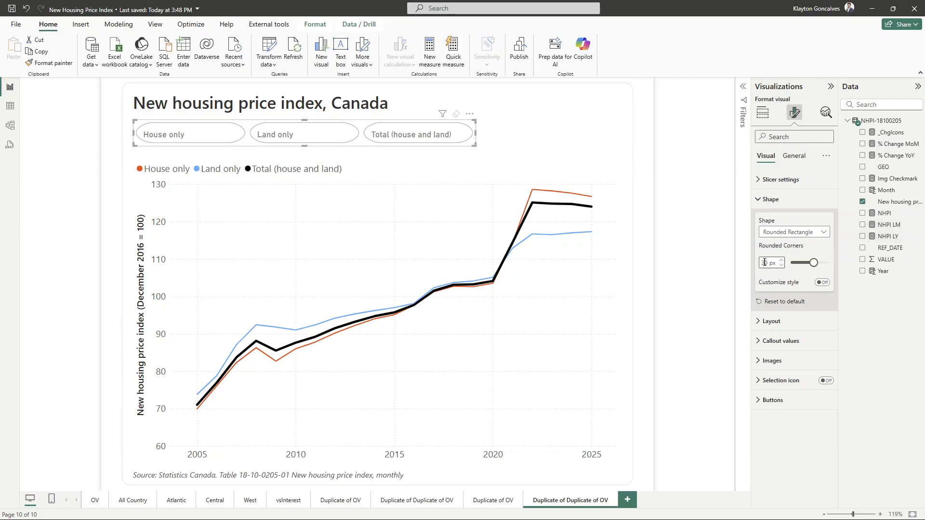
pyautogui.write('25')
pyautogui.write('15')
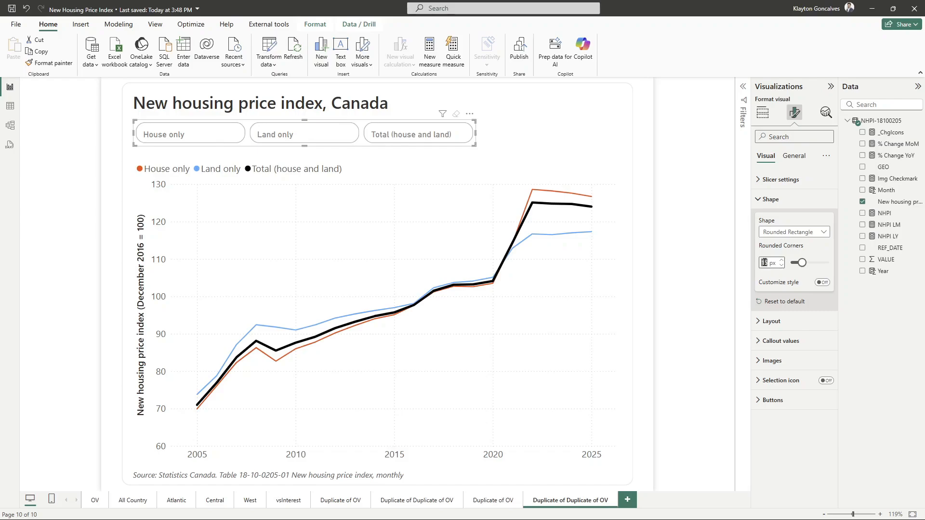
pyautogui.write('18')
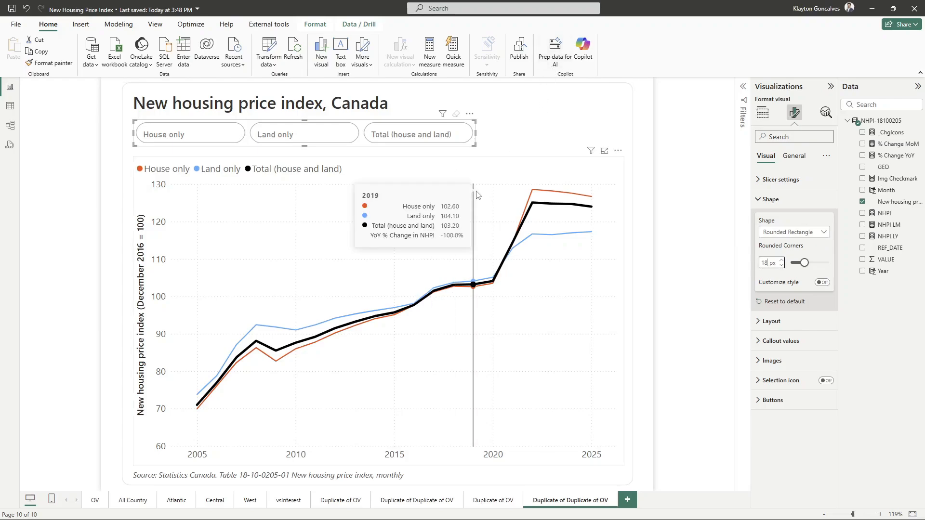
pyautogui.click(790, 202)
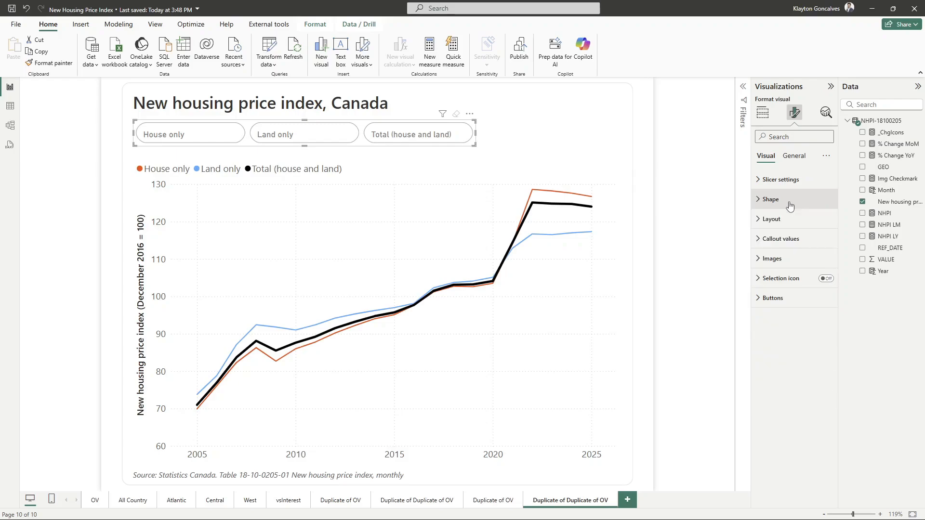
# Step: Set the slicer's layout arrangement to Single row
pyautogui.click(782, 219)
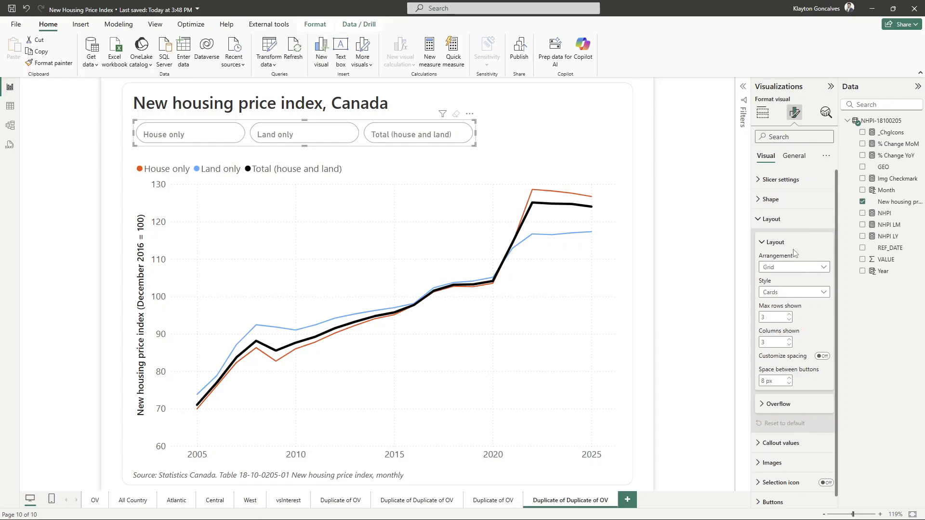
pyautogui.click(808, 268)
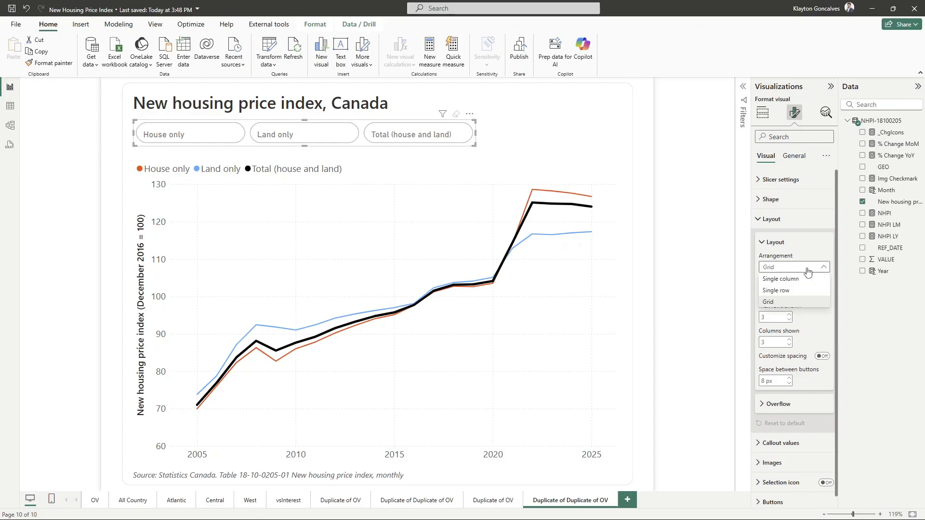
pyautogui.click(786, 292)
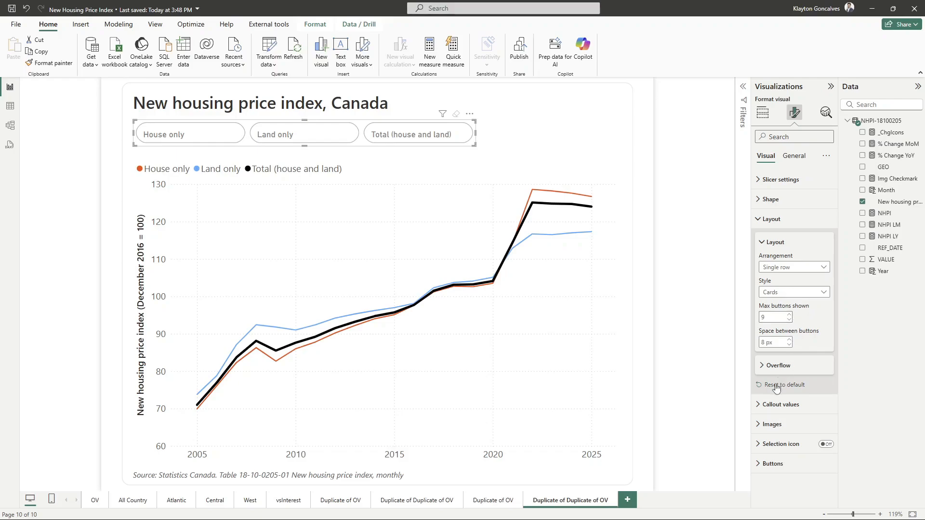
pyautogui.click(775, 243)
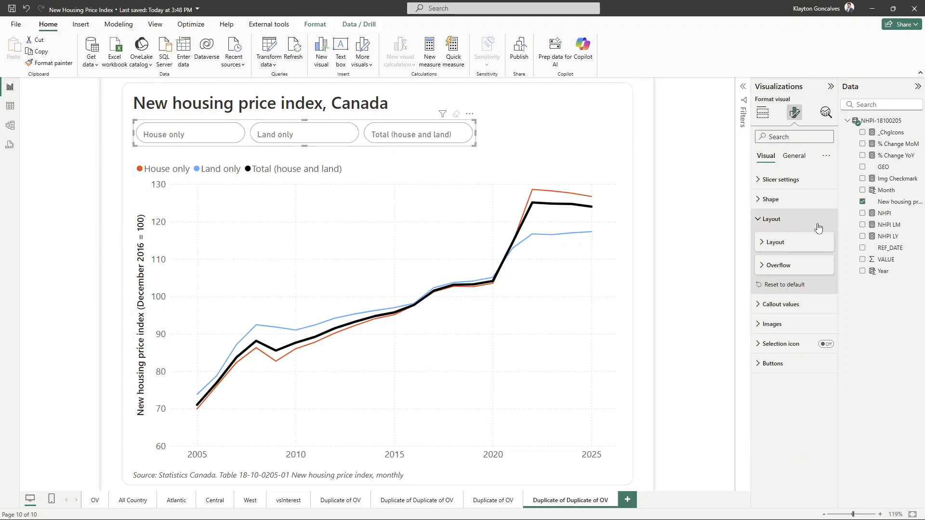
pyautogui.click(771, 220)
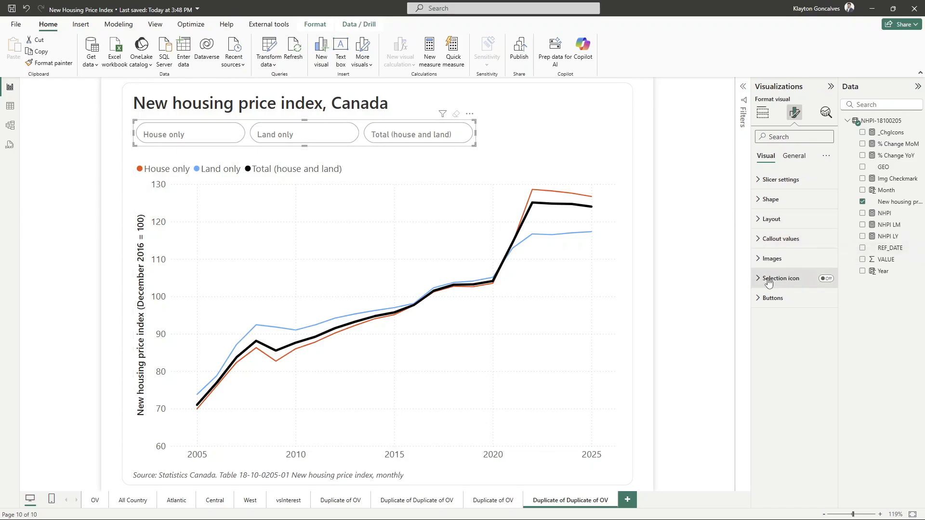
# Step: Apply the slicer's image settings to all states and add the Img Checkmark measure as the image field
pyautogui.click(773, 260)
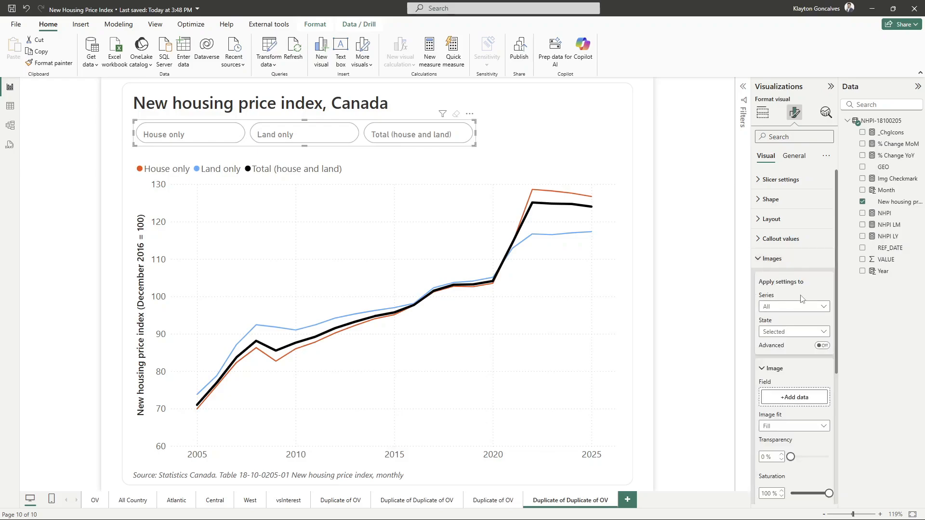
pyautogui.scroll(-1, 802, 300)
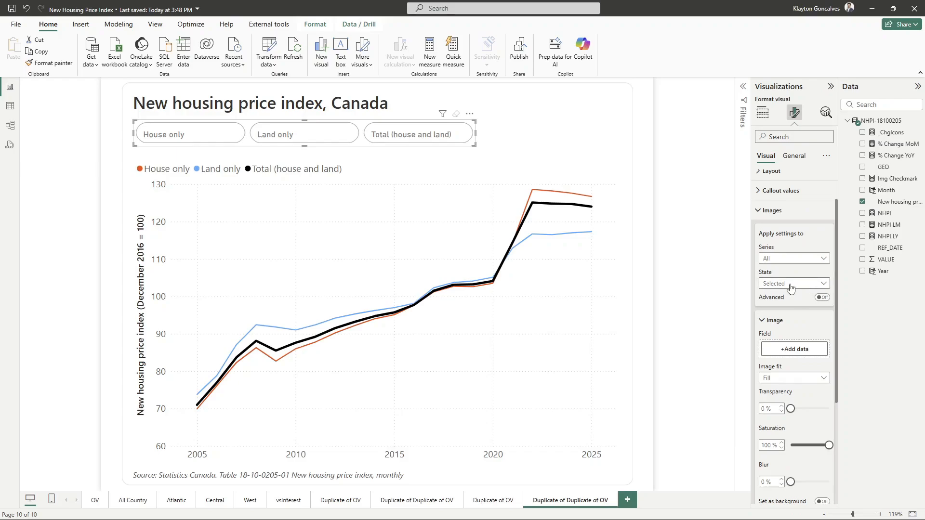
pyautogui.click(781, 287)
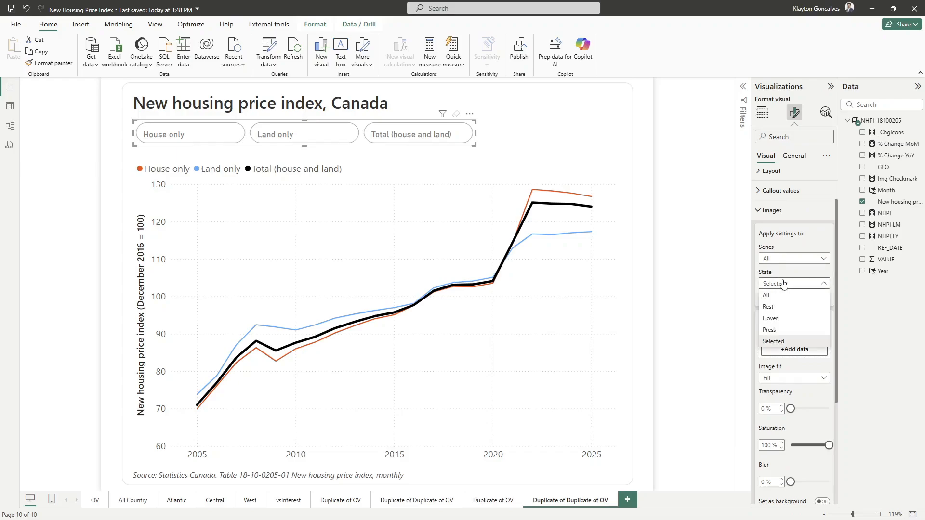
pyautogui.click(773, 296)
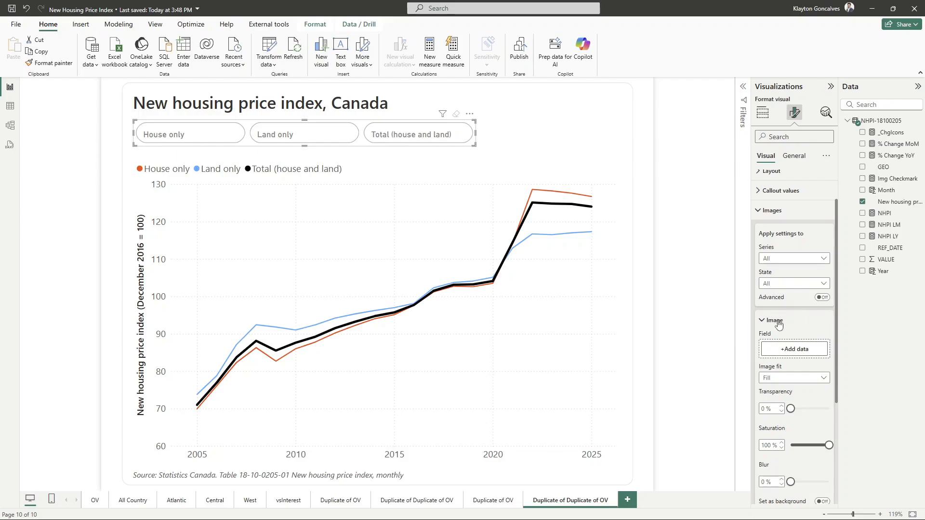
pyautogui.click(788, 352)
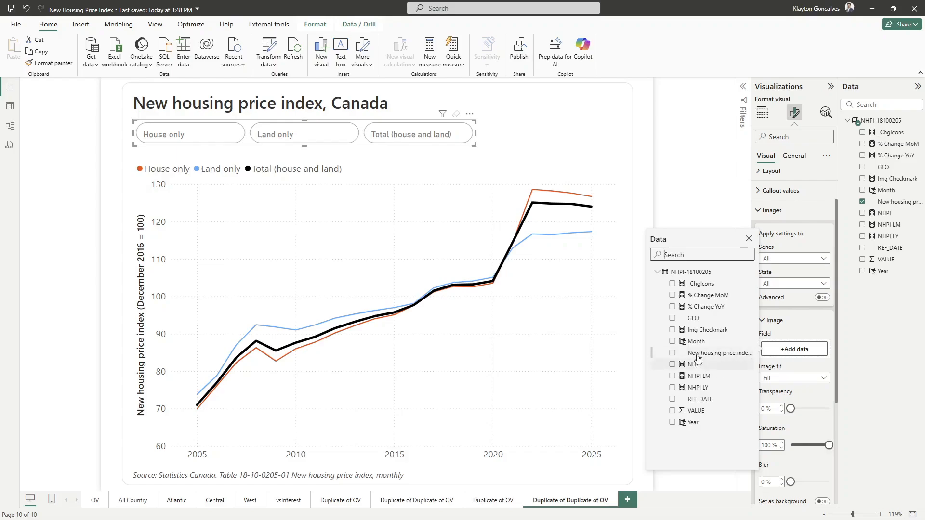
pyautogui.click(711, 331)
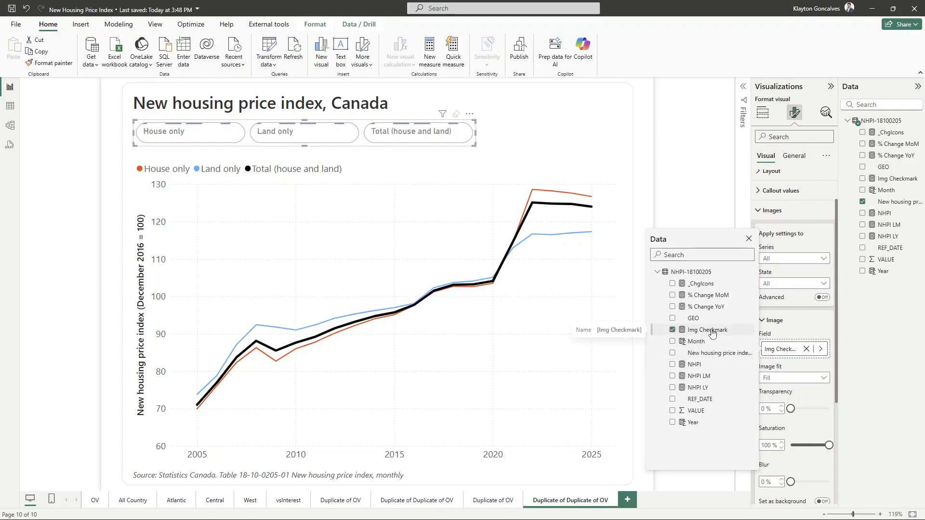
pyautogui.click(808, 331)
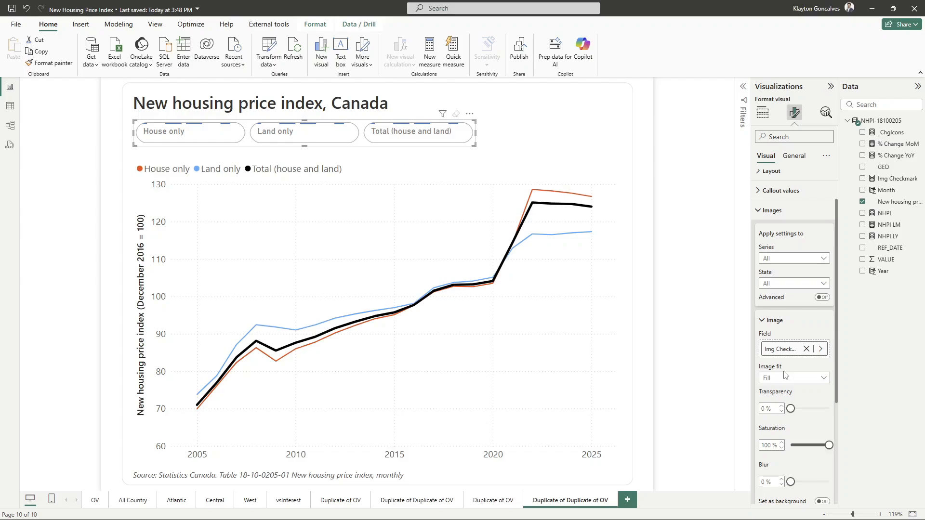
# Step: Set the button images' fit to Normal and their position to Left
pyautogui.click(815, 378)
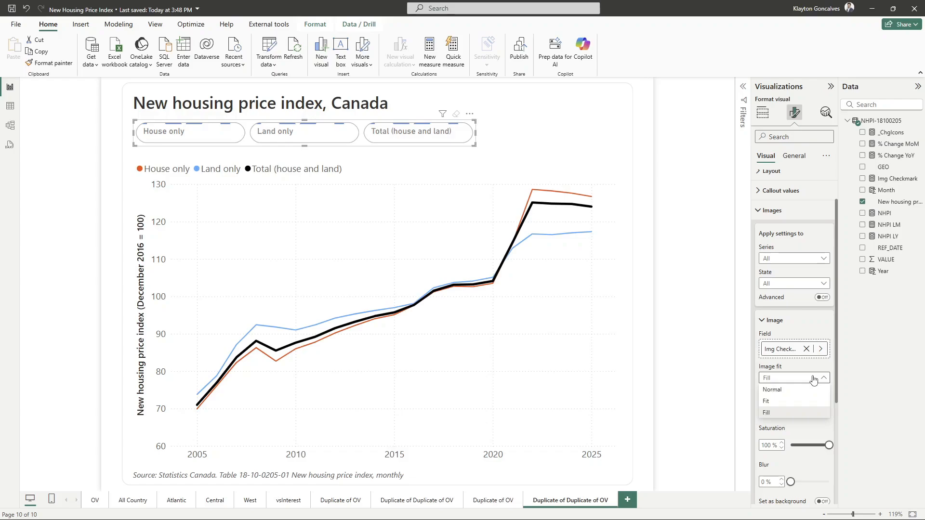
pyautogui.click(785, 390)
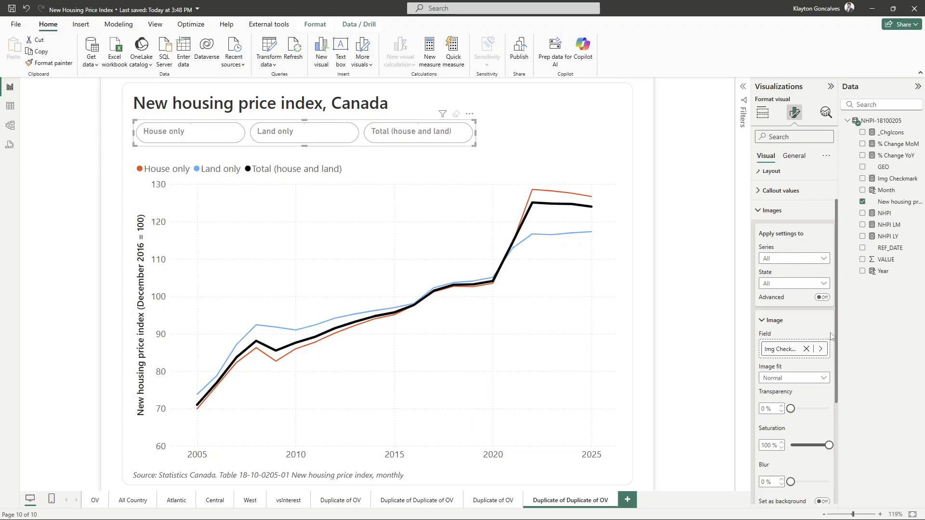
pyautogui.scroll(-1, 800, 405)
pyautogui.scroll(-3, 800, 405)
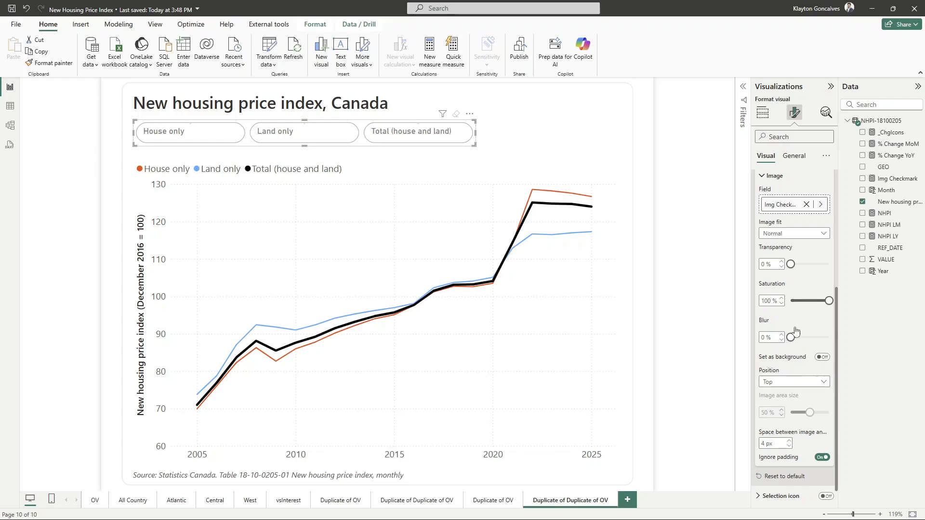
pyautogui.click(779, 383)
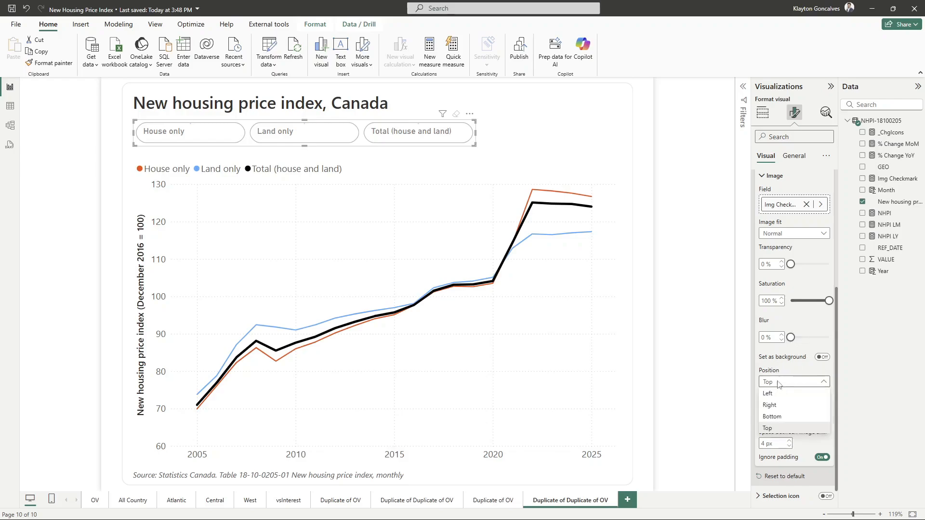
pyautogui.click(771, 394)
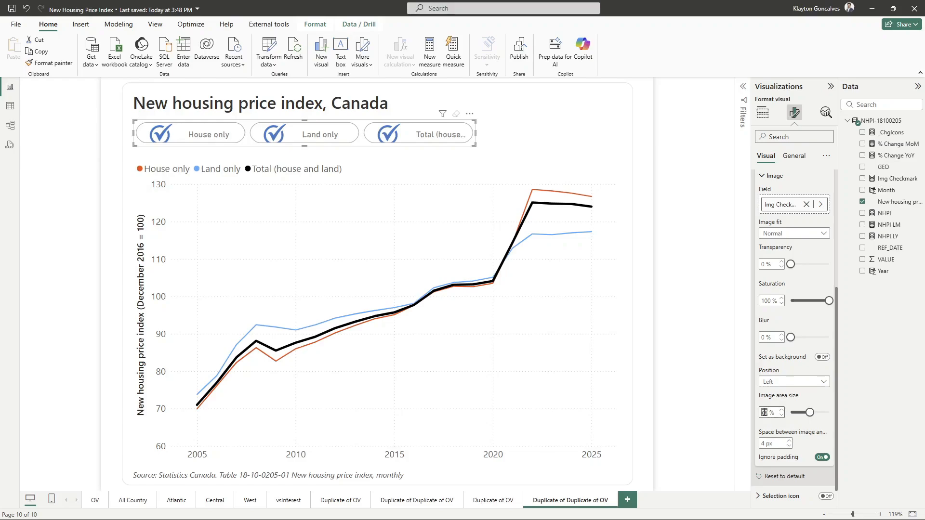
# Step: Try an image area size of 15 %, settle on 12 %, and turn off Ignore padding for the button images
pyautogui.write('15')
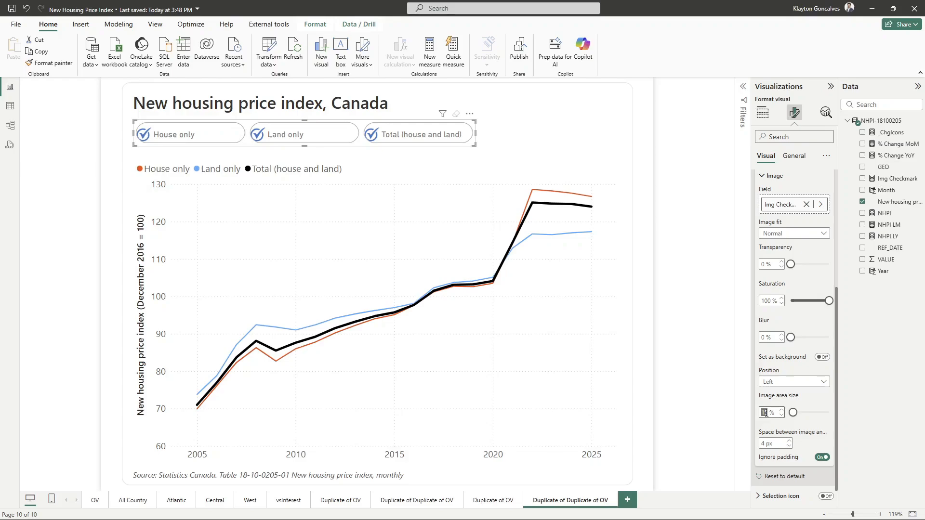
pyautogui.write('12')
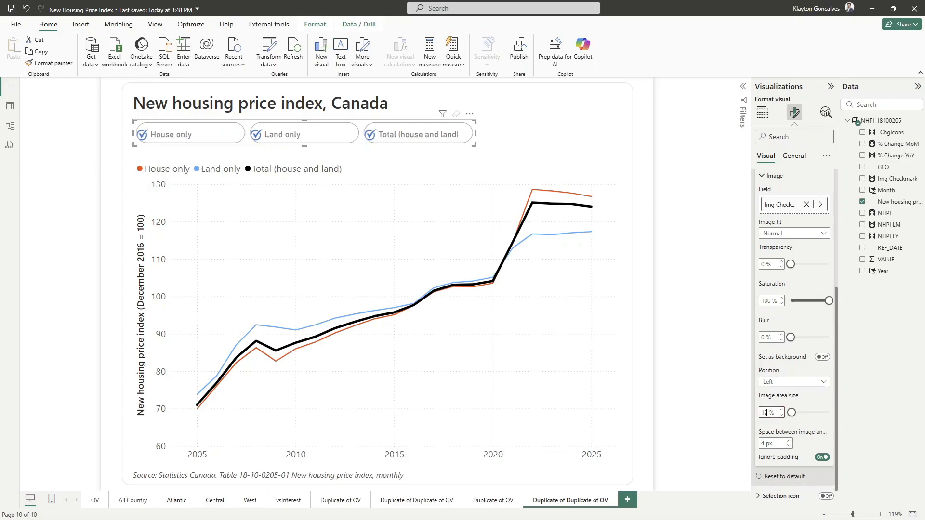
pyautogui.click(766, 413)
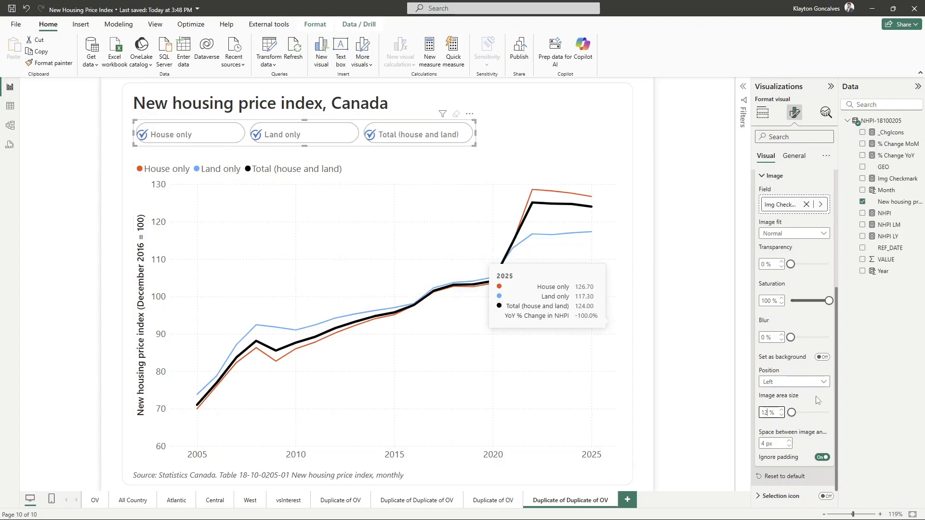
pyautogui.click(822, 457)
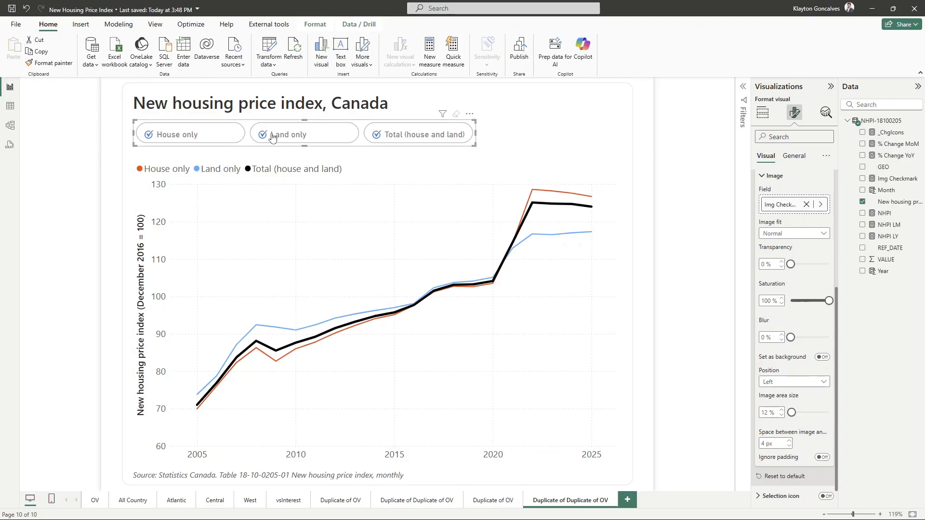
pyautogui.moveTo(328, 233)
pyautogui.moveTo(437, 222)
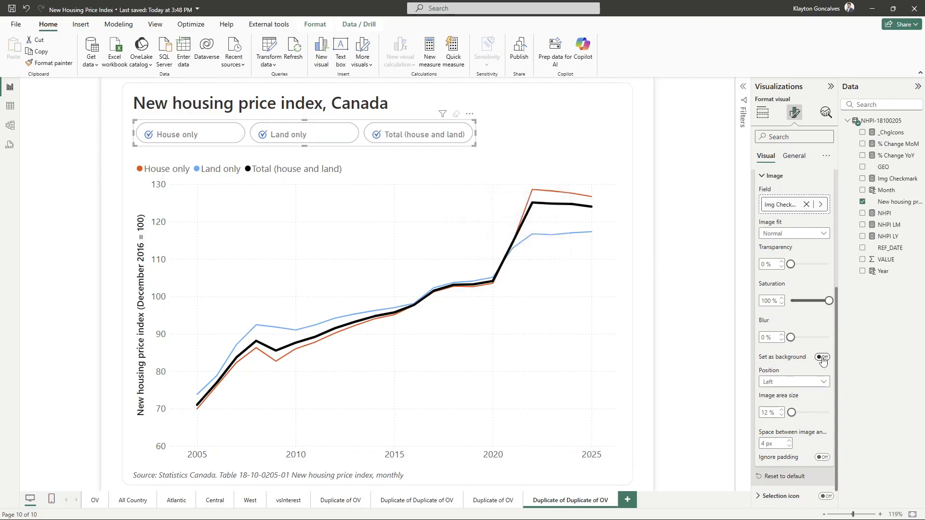
# Step: Turn on Set as background for the button images and set their transparency to 100 % for all states
pyautogui.scroll(3, 814, 337)
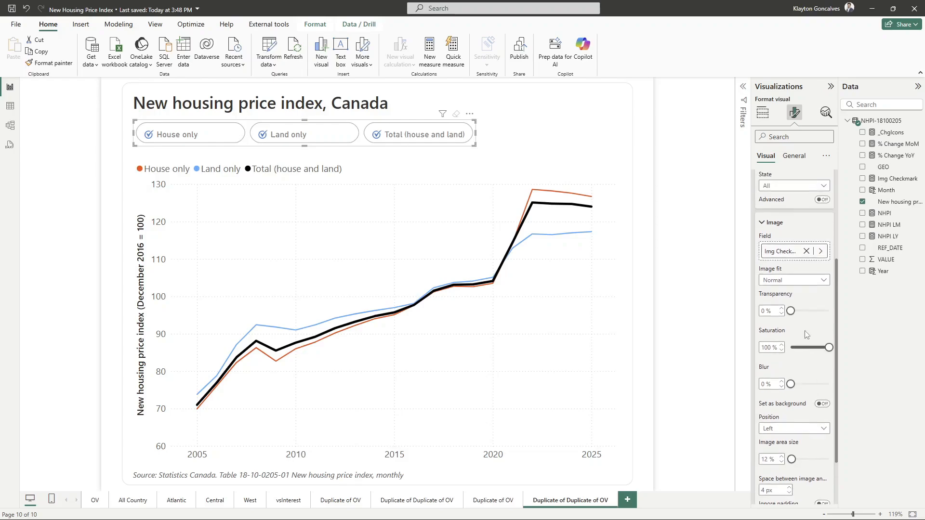
pyautogui.scroll(2, 805, 298)
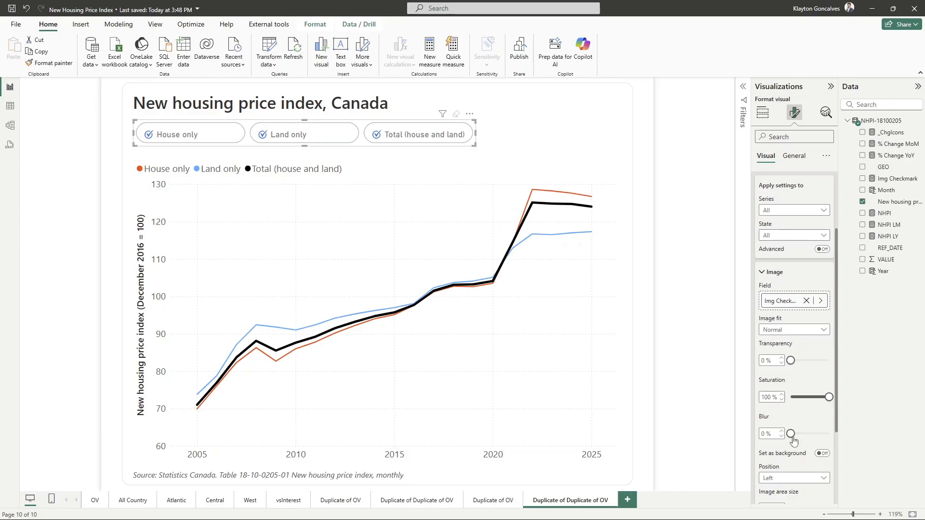
pyautogui.click(822, 454)
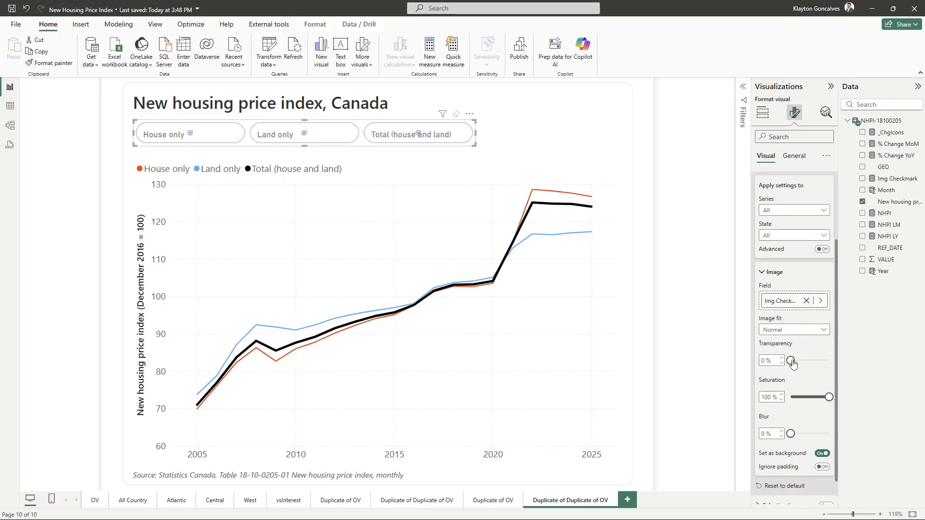
pyautogui.moveTo(793, 364); pyautogui.dragTo(836, 363)
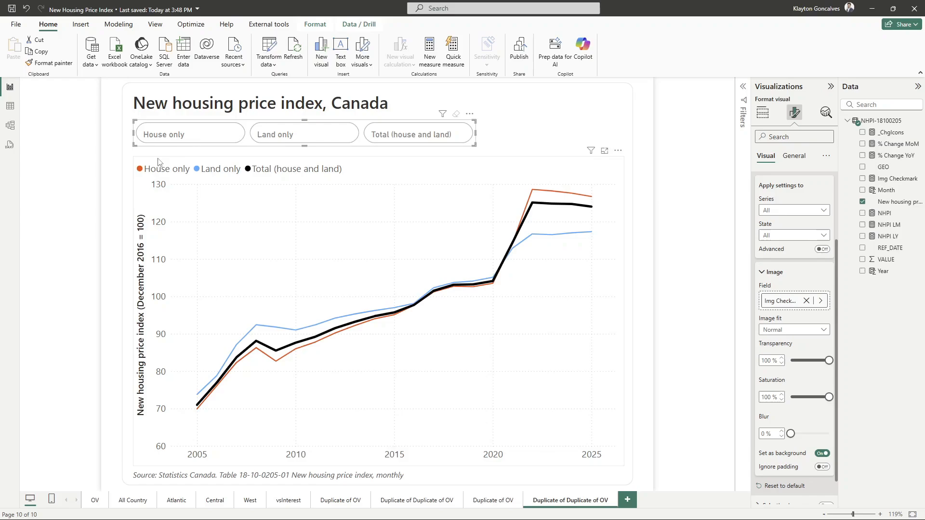
# Step: Set the image transparency to 0 % for the Selected state and test it by selecting Total (house and land) in the slicer
pyautogui.click(802, 236)
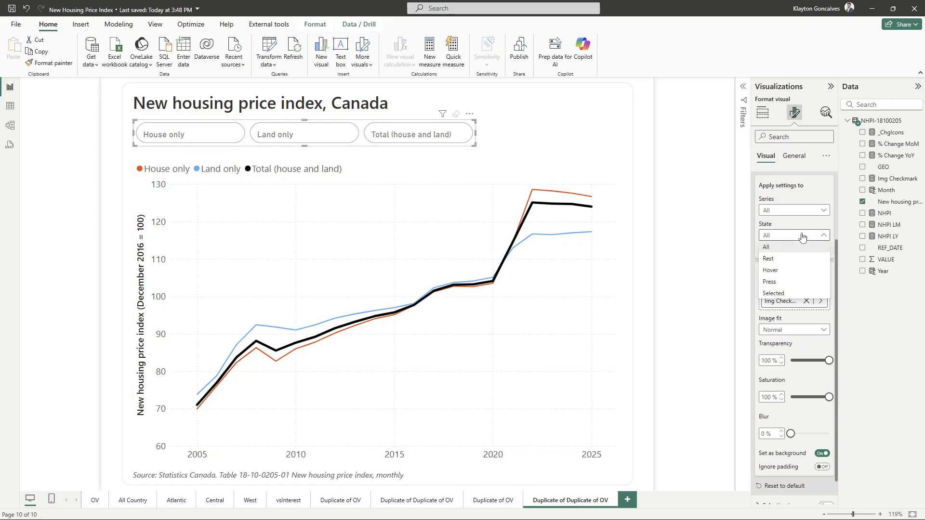
pyautogui.click(783, 293)
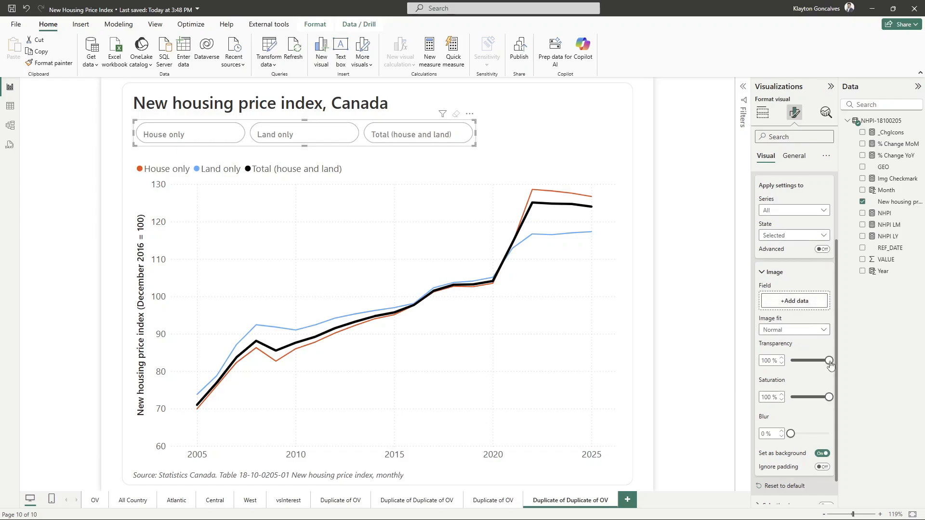
pyautogui.moveTo(830, 365); pyautogui.dragTo(784, 359)
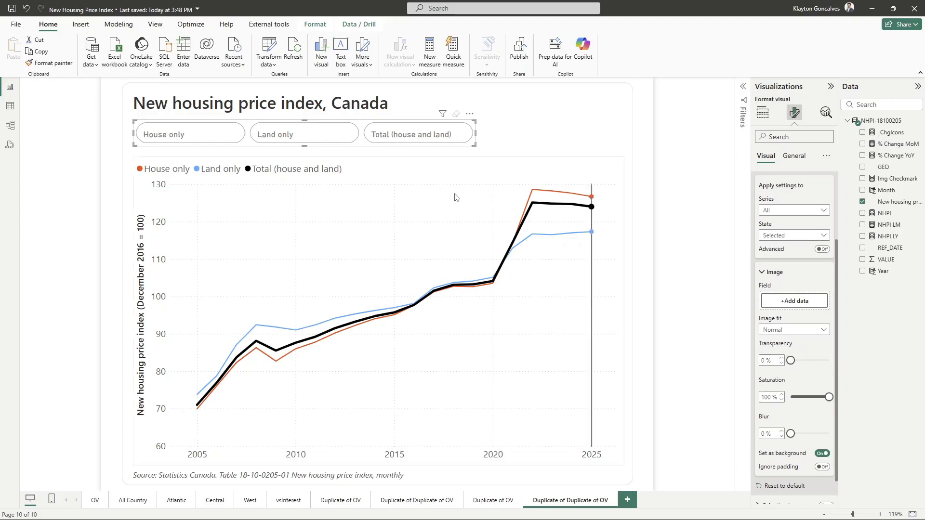
pyautogui.click(395, 137)
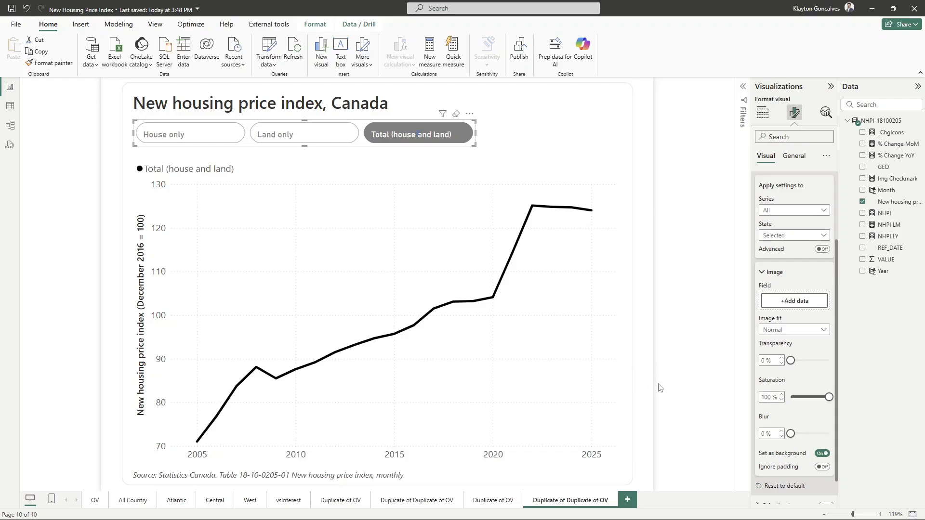
# Step: Turn off Set as background for the button images and collapse the image settings
pyautogui.click(822, 453)
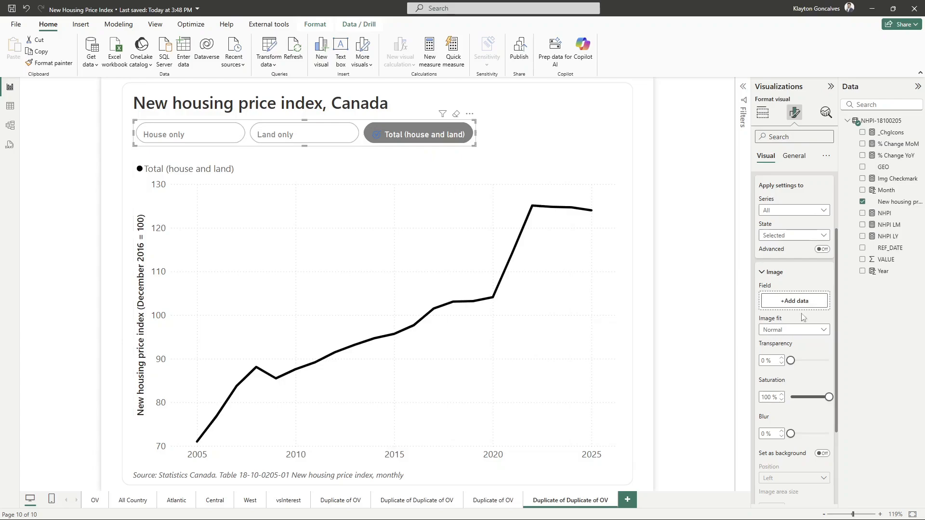
pyautogui.click(780, 274)
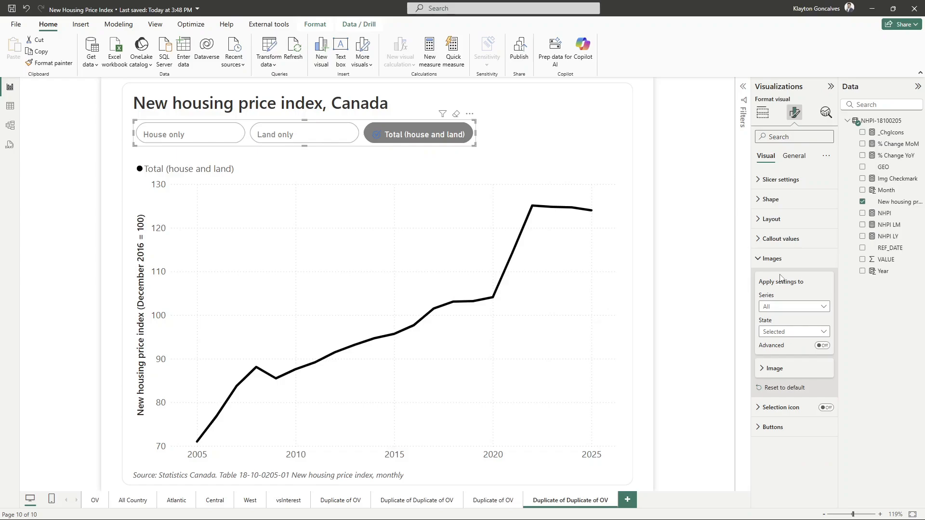
pyautogui.click(801, 332)
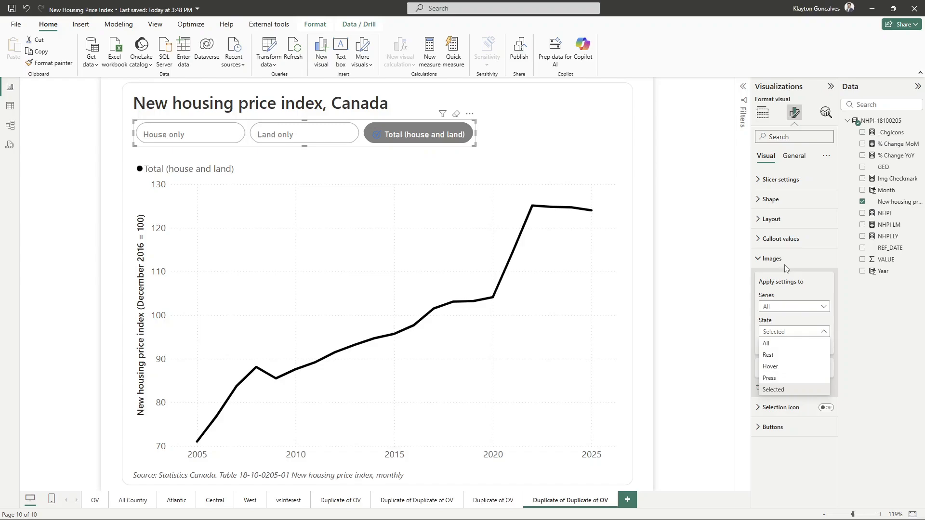
pyautogui.click(785, 285)
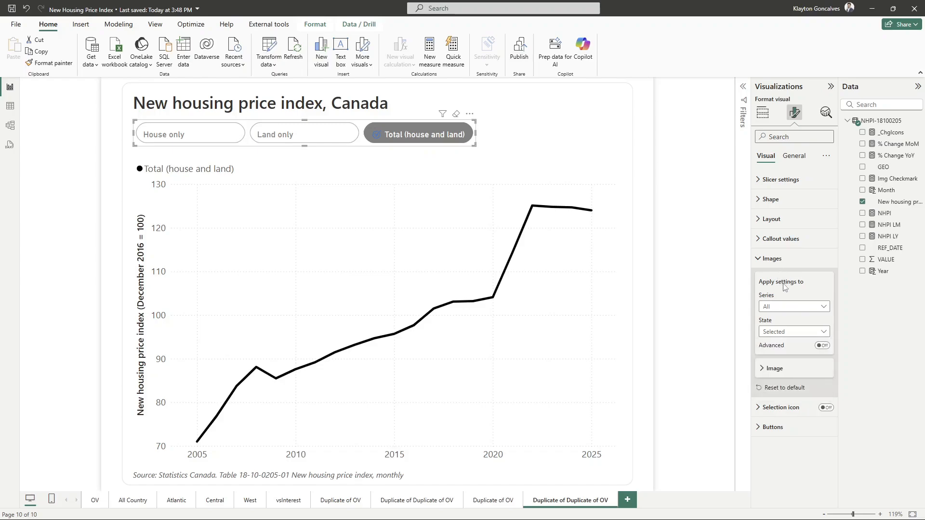
pyautogui.click(773, 261)
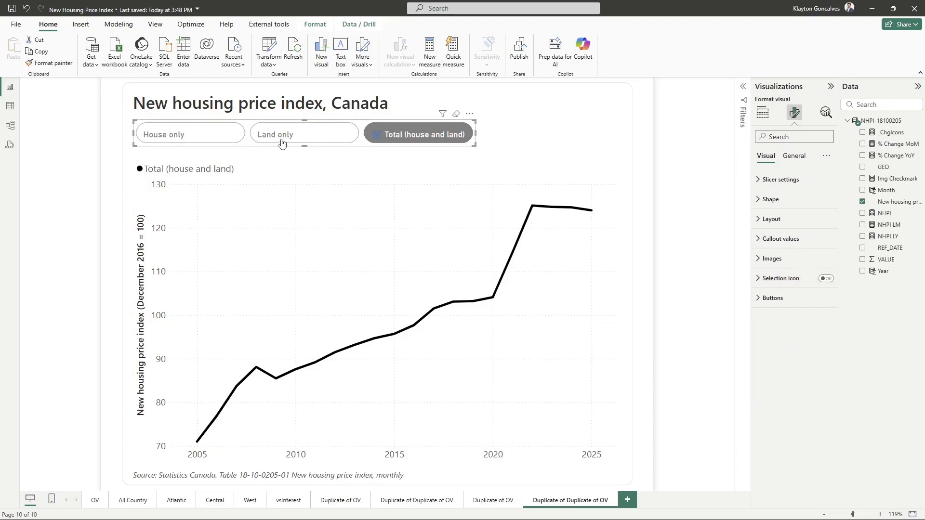
# Step: Turn on Selection icon for the slicer buttons and switch off its Icon for the Selected state
pyautogui.click(827, 279)
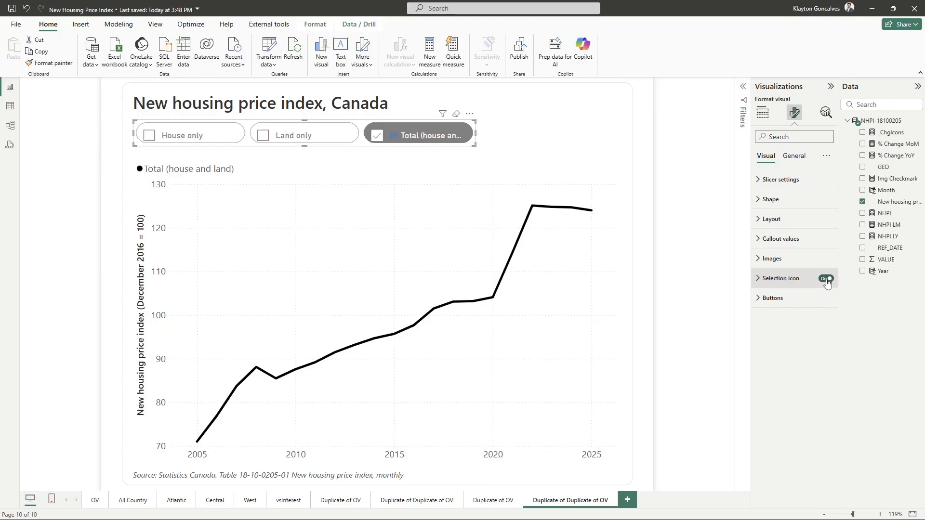
pyautogui.click(762, 284)
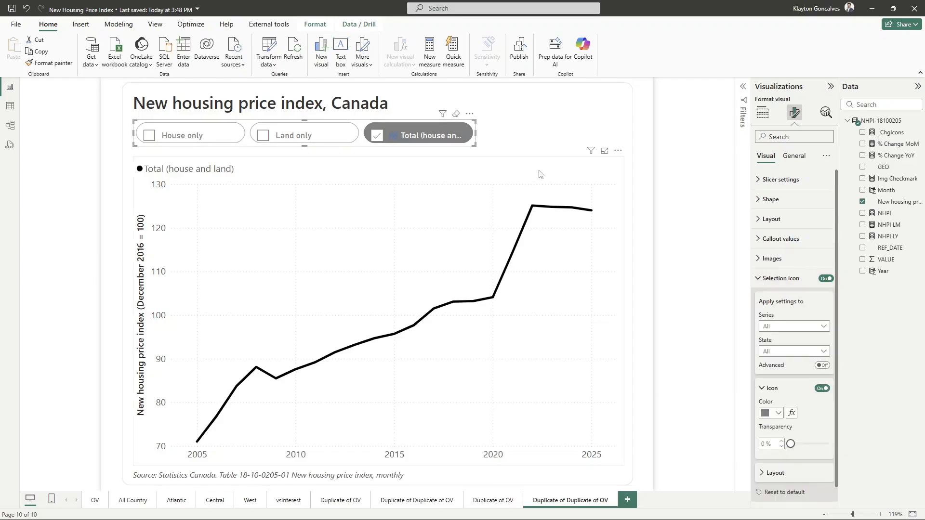
pyautogui.scroll(-1, 809, 407)
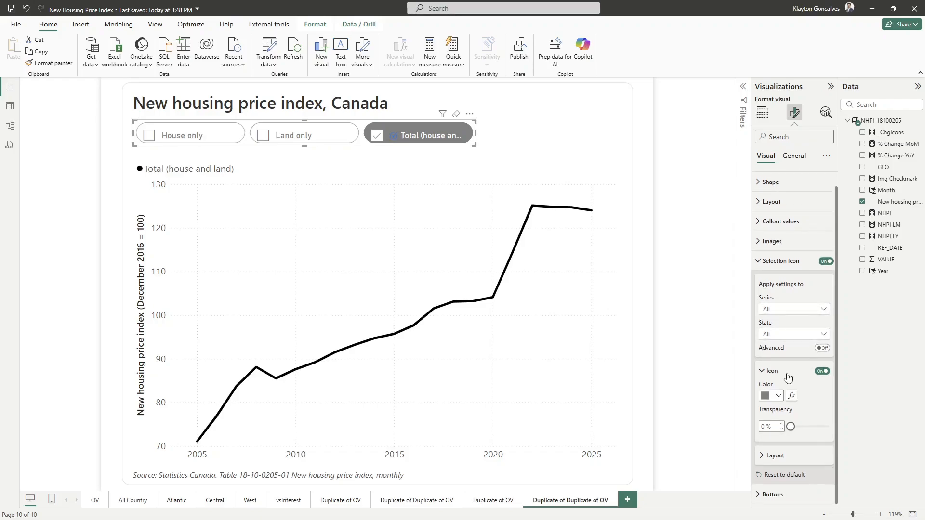
pyautogui.click(788, 336)
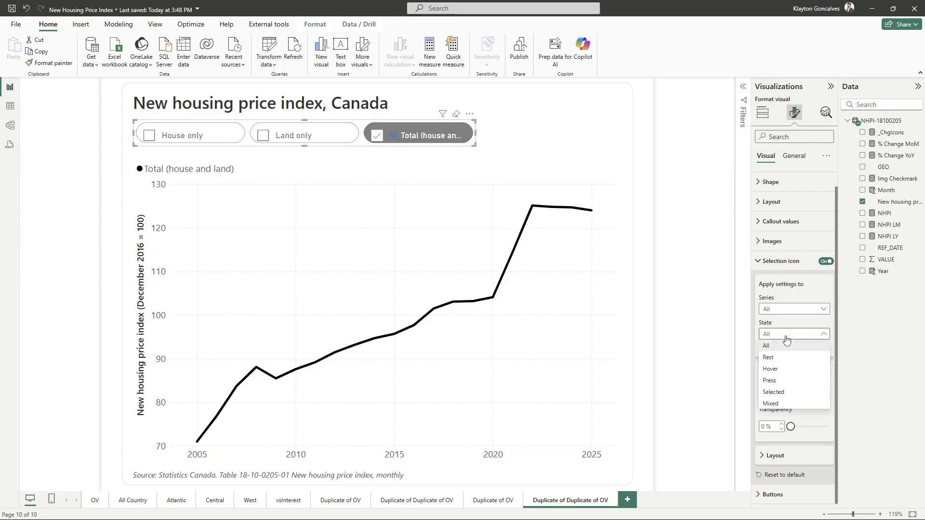
pyautogui.click(775, 392)
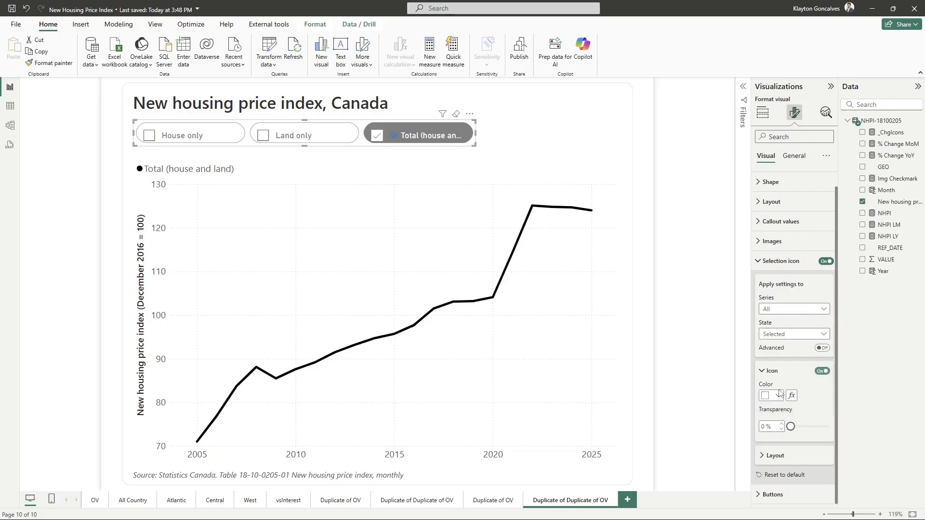
pyautogui.click(822, 372)
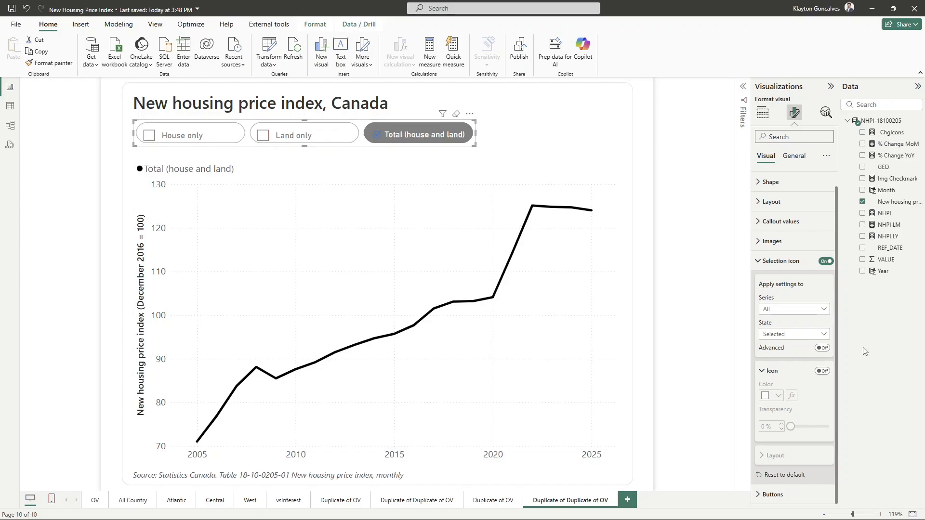
# Step: Set the selection icon's size to 15 px for all states and collapse the selection icon settings
pyautogui.click(796, 335)
pyautogui.click(781, 347)
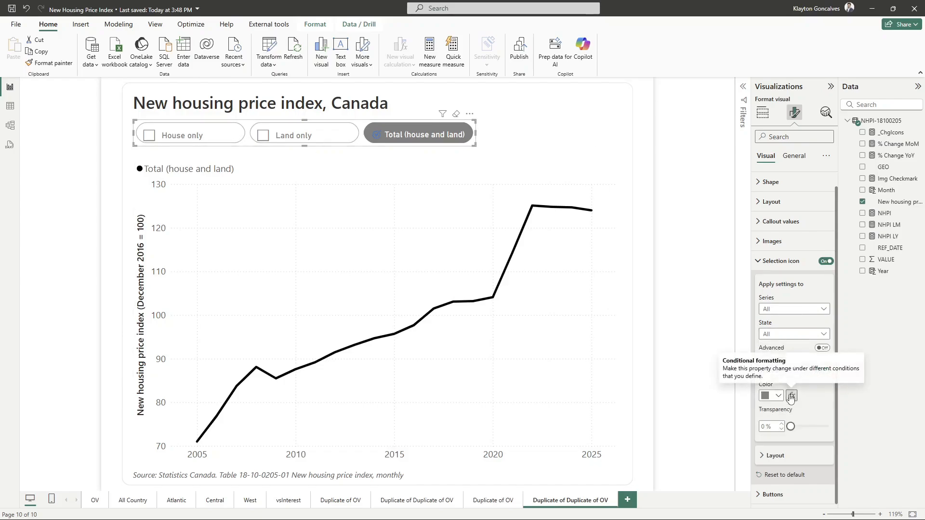
pyautogui.click(777, 455)
pyautogui.scroll(-3, 797, 407)
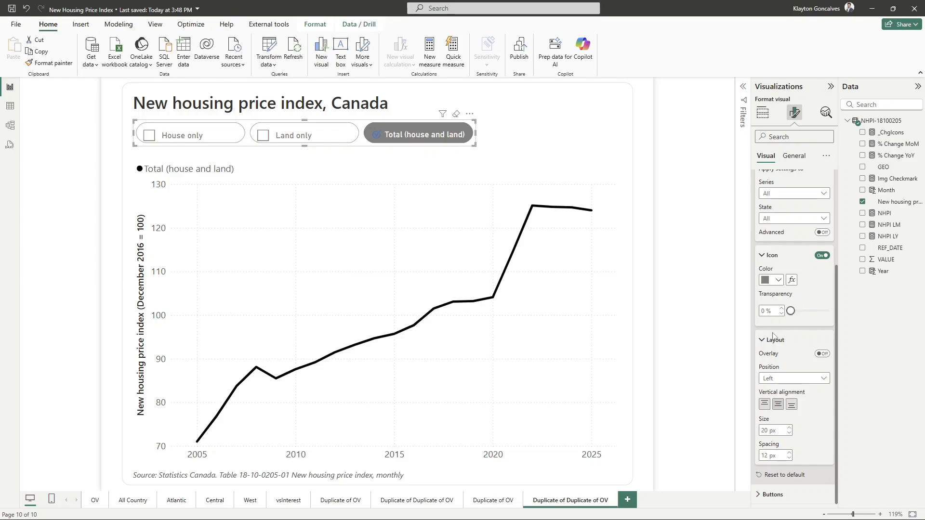
pyautogui.click(784, 382)
pyautogui.click(784, 383)
pyautogui.click(775, 409)
pyautogui.click(790, 434)
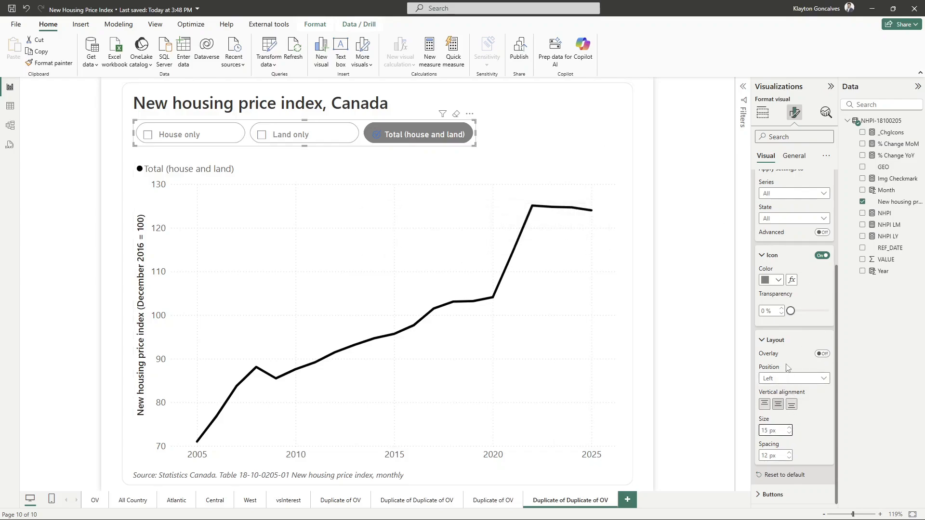
pyautogui.click(773, 256)
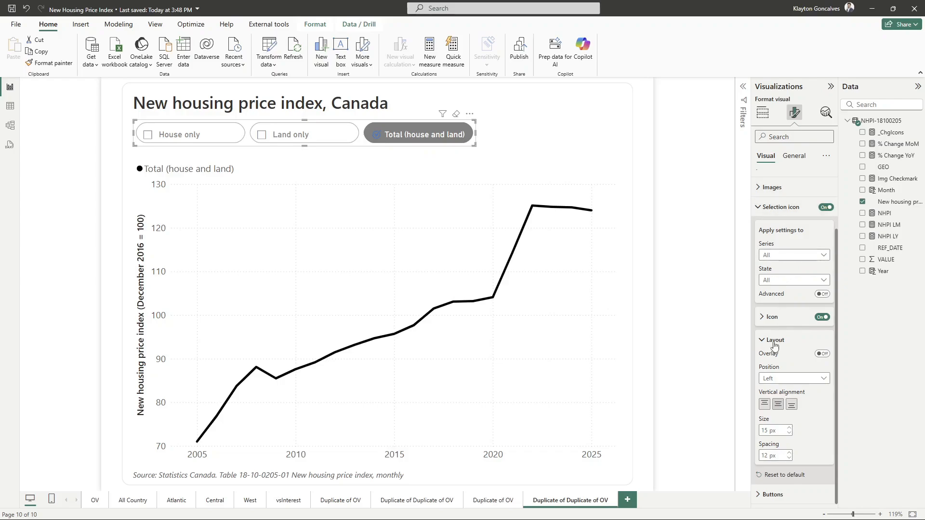
pyautogui.click(775, 340)
pyautogui.click(776, 278)
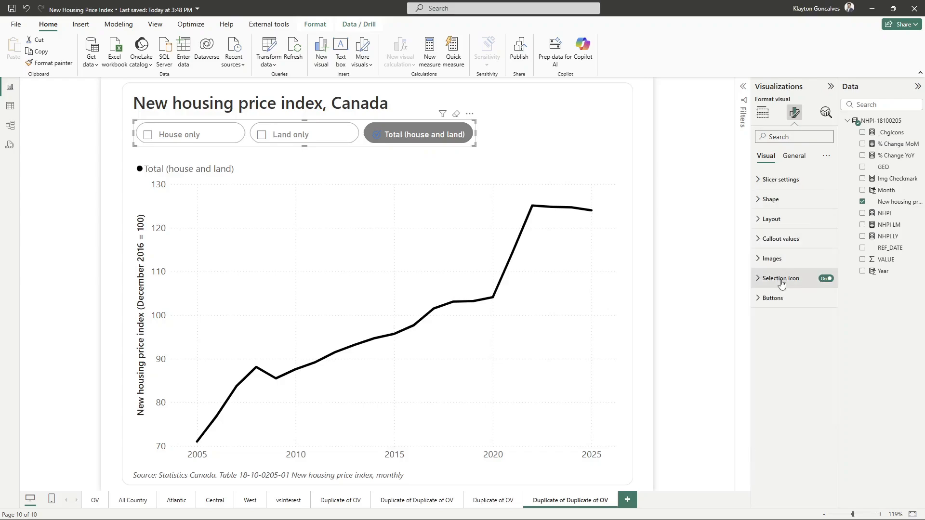
# Step: Try the Narrow padding size for the slicer buttons in all states
pyautogui.click(771, 297)
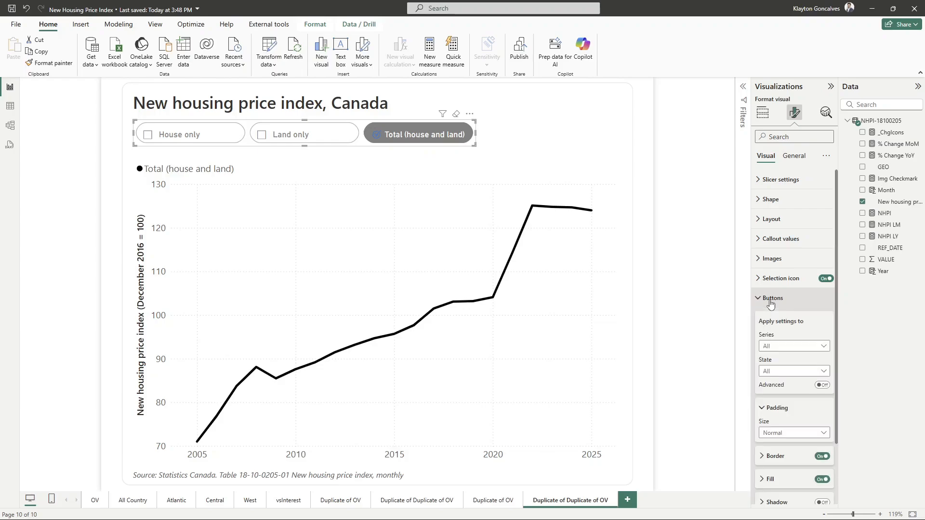
pyautogui.scroll(-2, 773, 318)
pyautogui.scroll(-2, 772, 318)
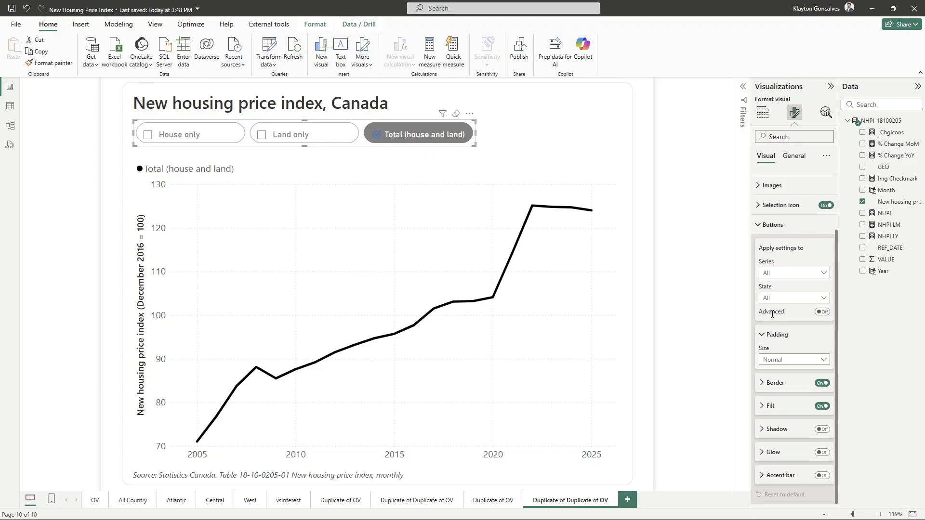
pyautogui.click(787, 361)
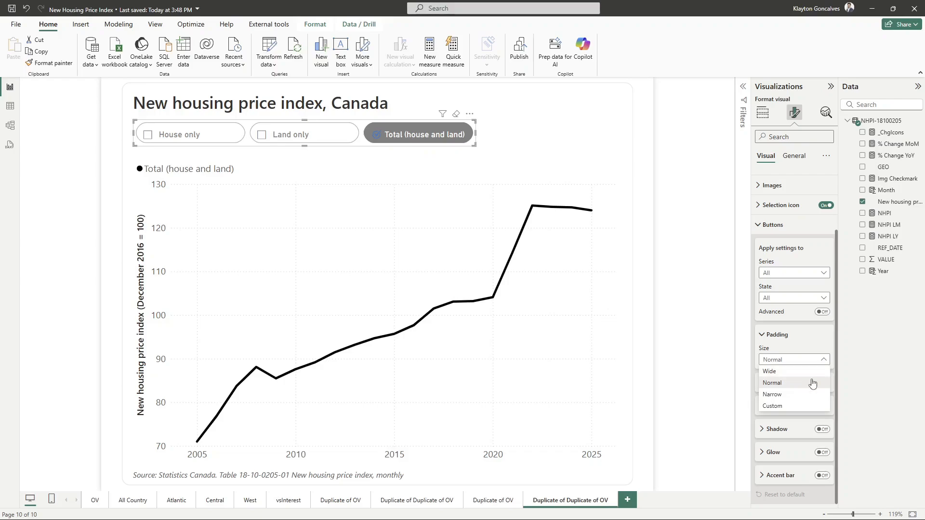
pyautogui.click(786, 400)
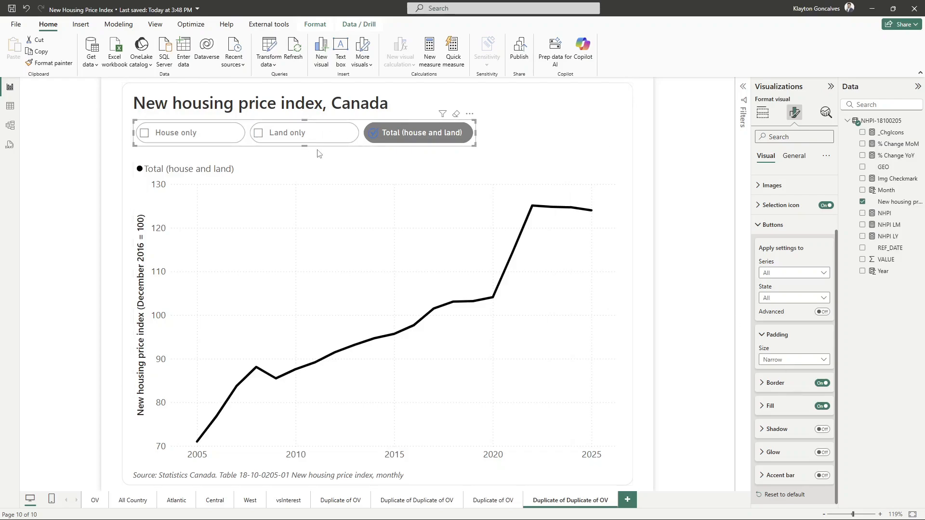
pyautogui.moveTo(305, 144); pyautogui.dragTo(305, 144)
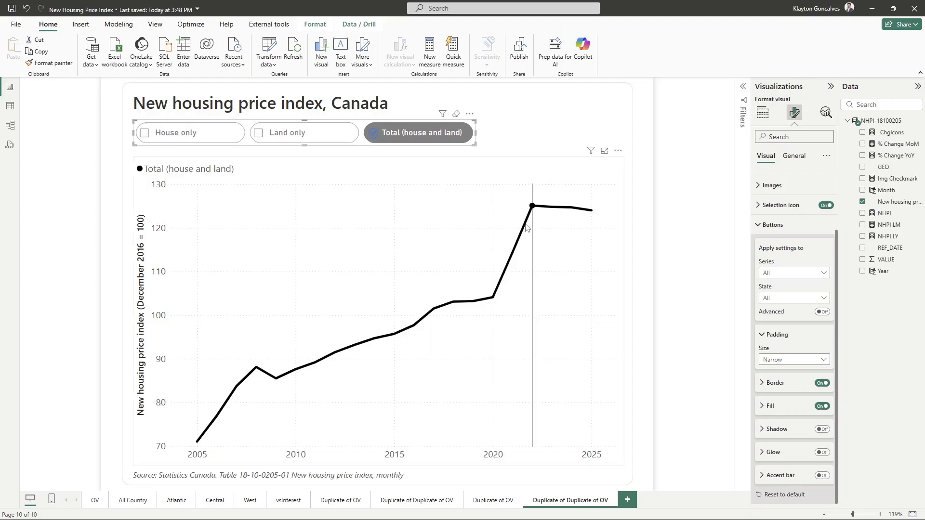
# Step: Switch the button padding to Custom, set the left padding to 15 px, and collapse the padding settings
pyautogui.click(794, 361)
pyautogui.click(779, 407)
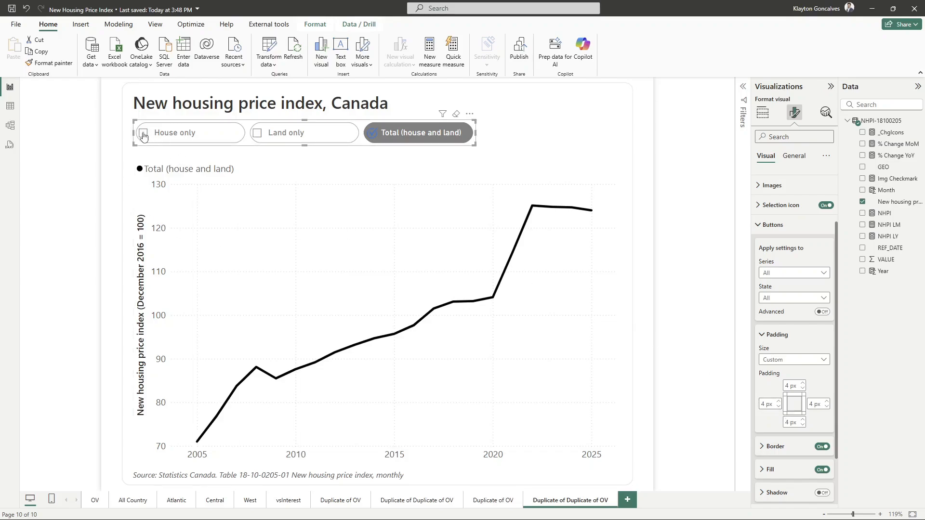
pyautogui.click(769, 405)
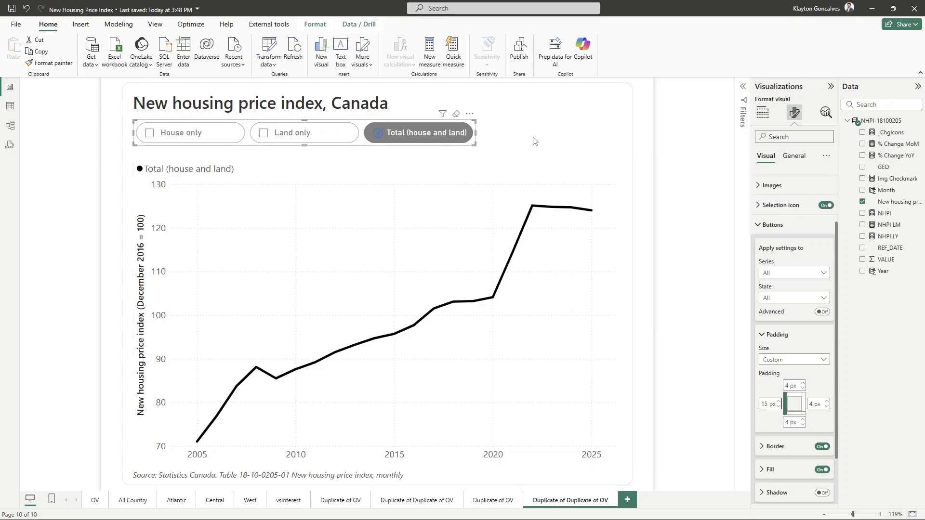
pyautogui.click(777, 336)
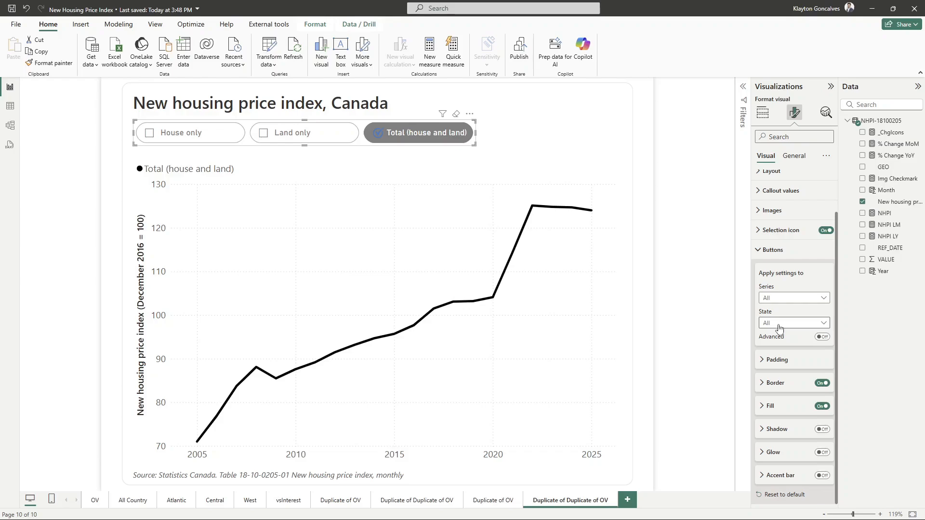
# Step: Turn off the button border and set the button fill color to #F6F6F6 for all states
pyautogui.click(779, 326)
pyautogui.click(779, 326)
pyautogui.click(821, 384)
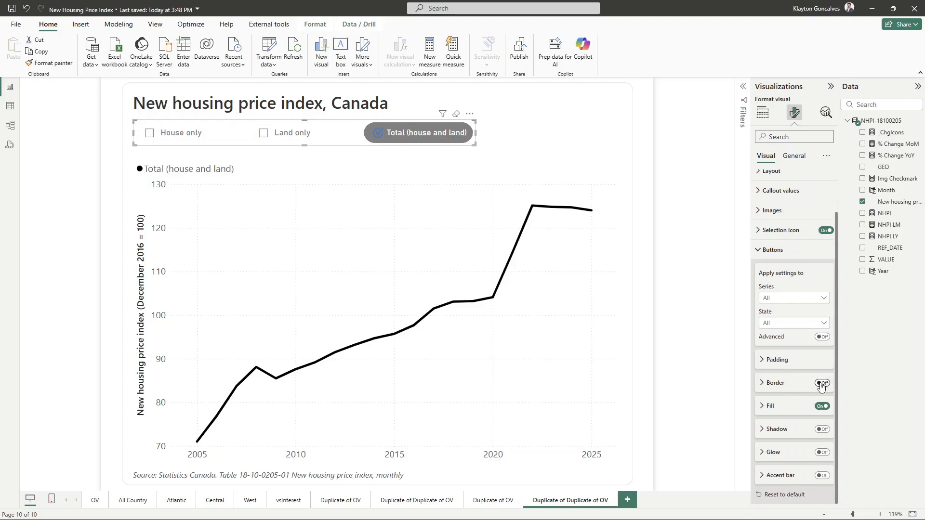
pyautogui.click(772, 407)
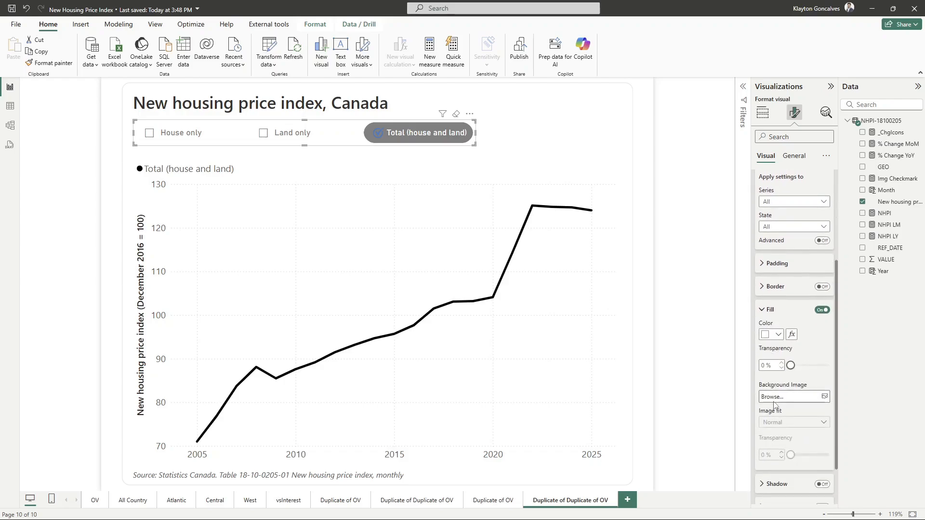
pyautogui.click(773, 337)
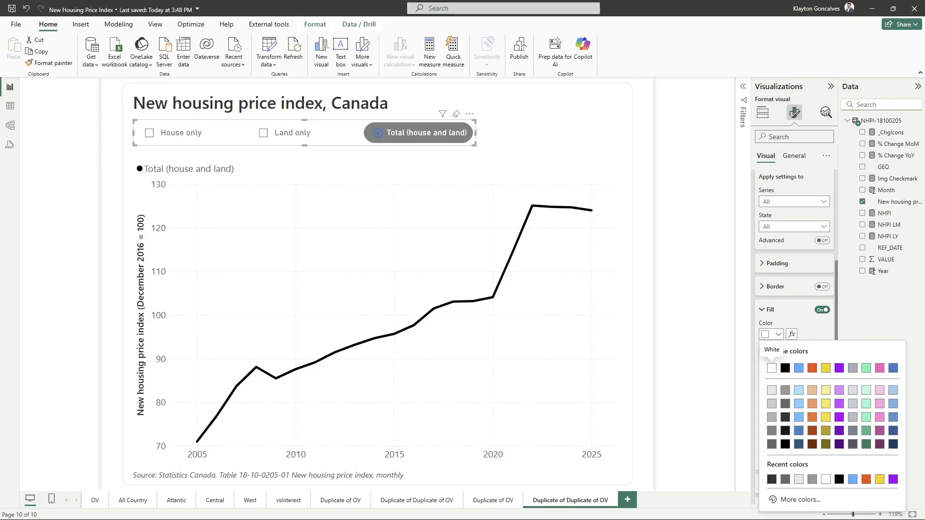
pyautogui.click(784, 501)
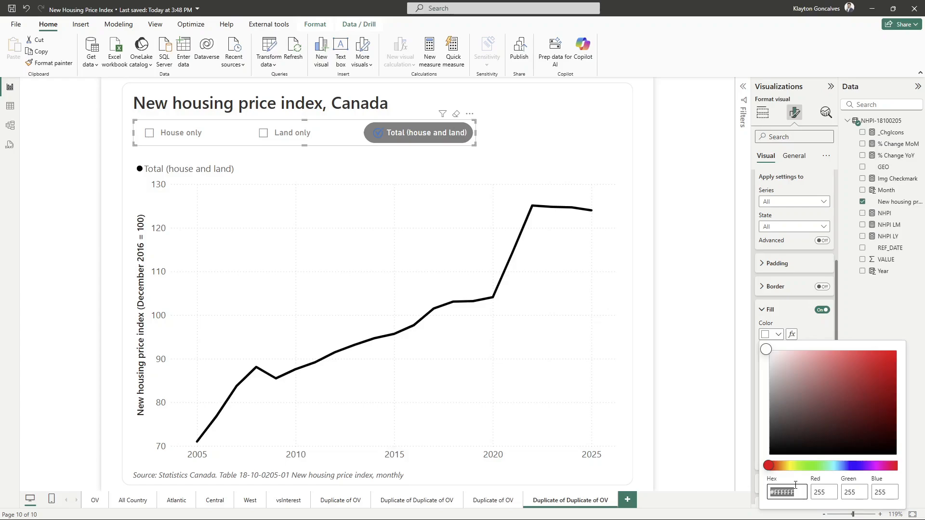
pyautogui.write('f6f6f6')
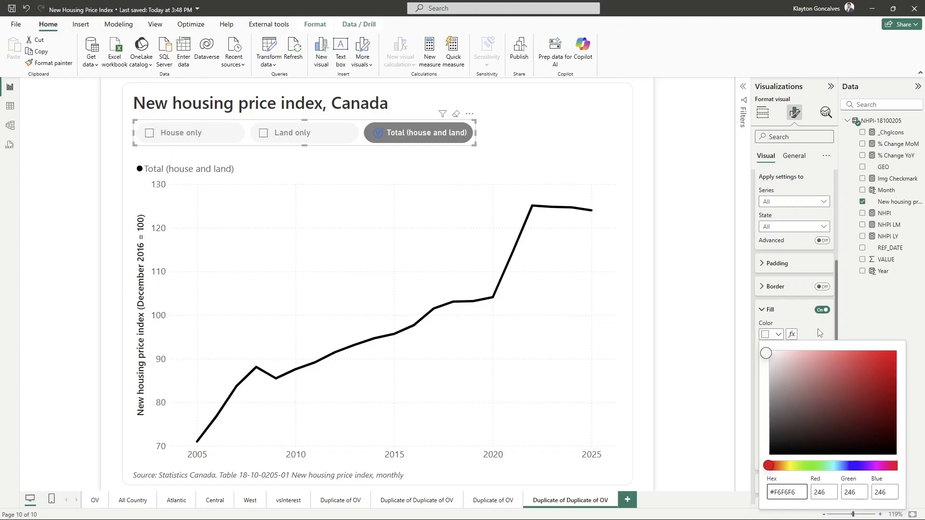
pyautogui.click(818, 333)
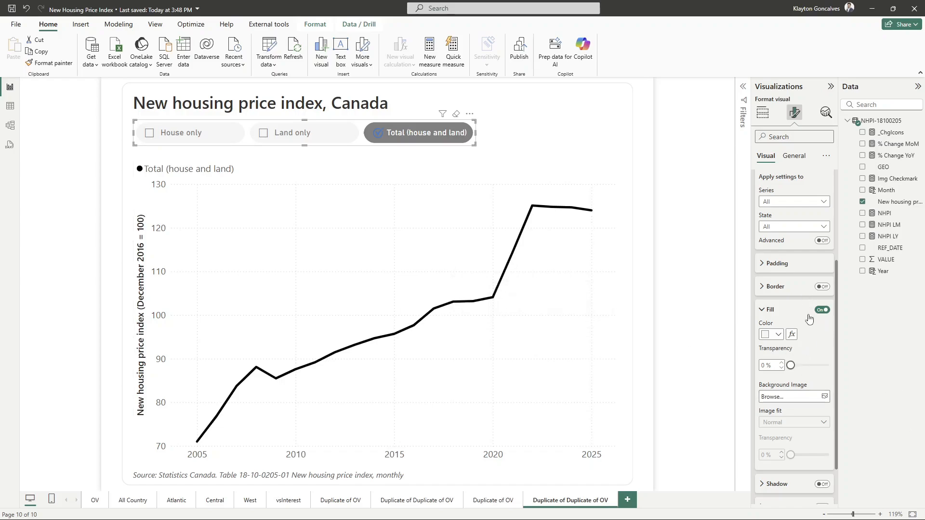
# Step: Set the button fill for the Selected state to #99E1FF (Theme color 1, 60% lighter)
pyautogui.scroll(-1, 809, 319)
pyautogui.scroll(1, 809, 319)
pyautogui.scroll(1, 785, 246)
pyautogui.click(783, 276)
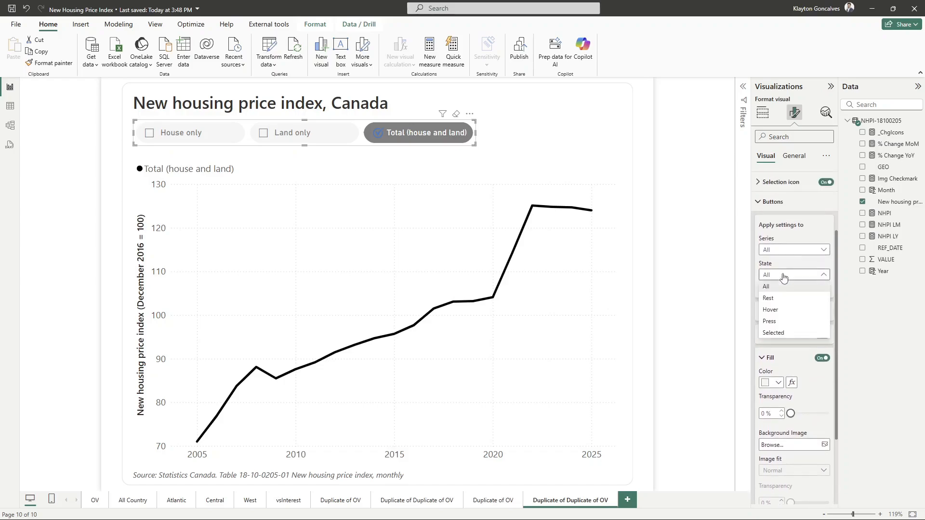
pyautogui.click(778, 334)
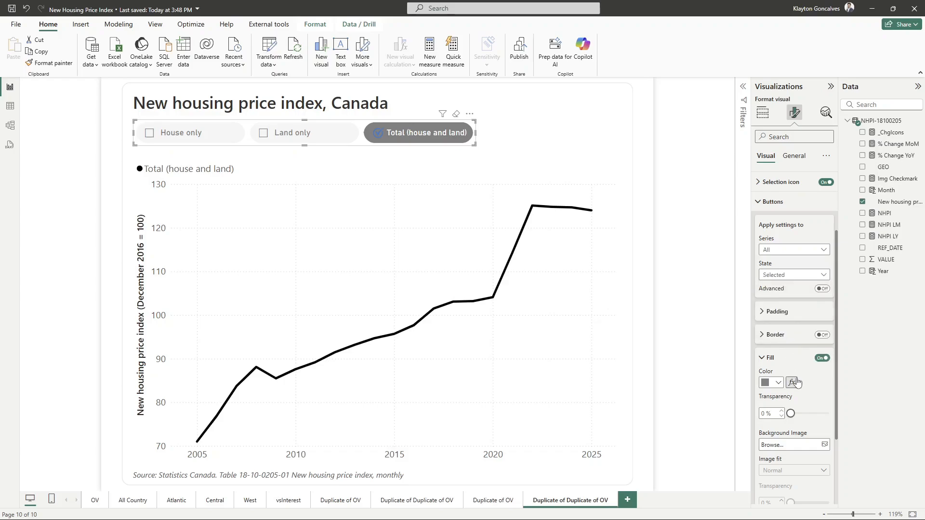
pyautogui.click(779, 384)
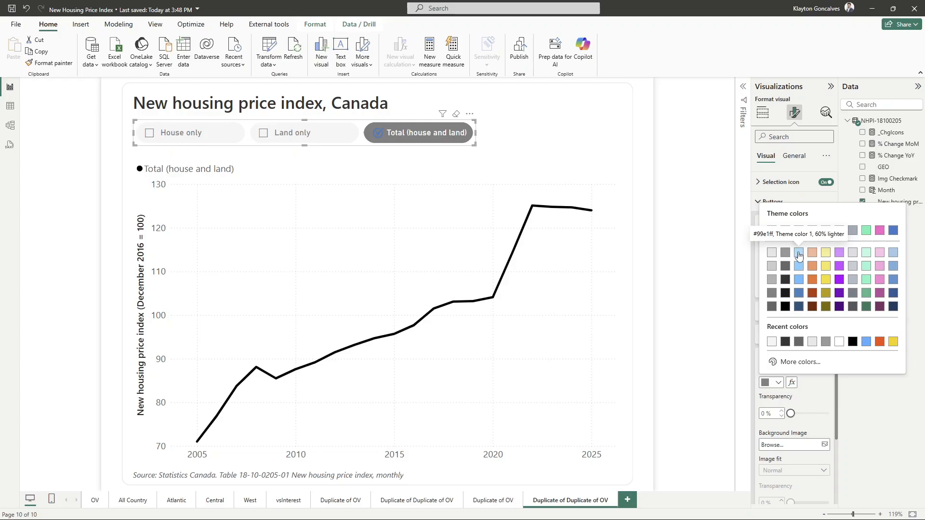
pyautogui.click(798, 254)
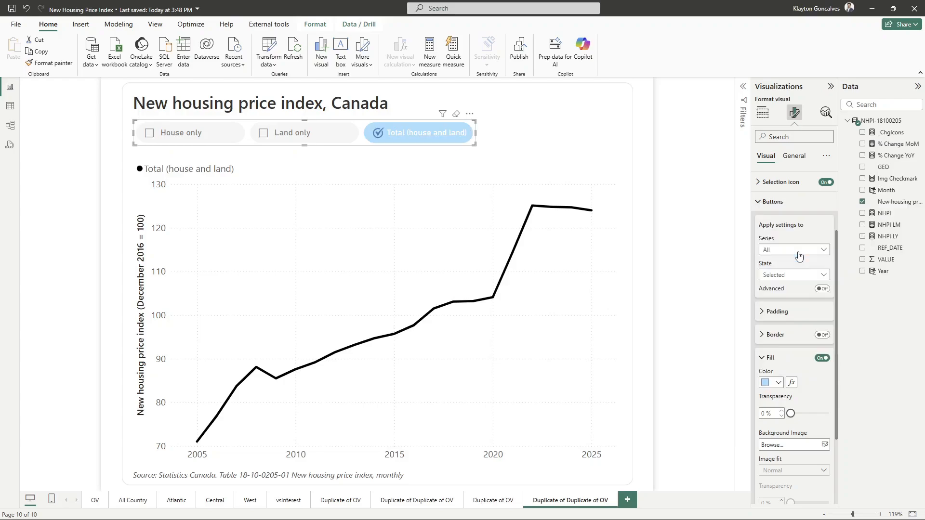
# Step: Lighten the Selected state's button fill to the custom color #D9F4FF and adjust it to #D0EFFB
pyautogui.click(775, 383)
pyautogui.click(784, 368)
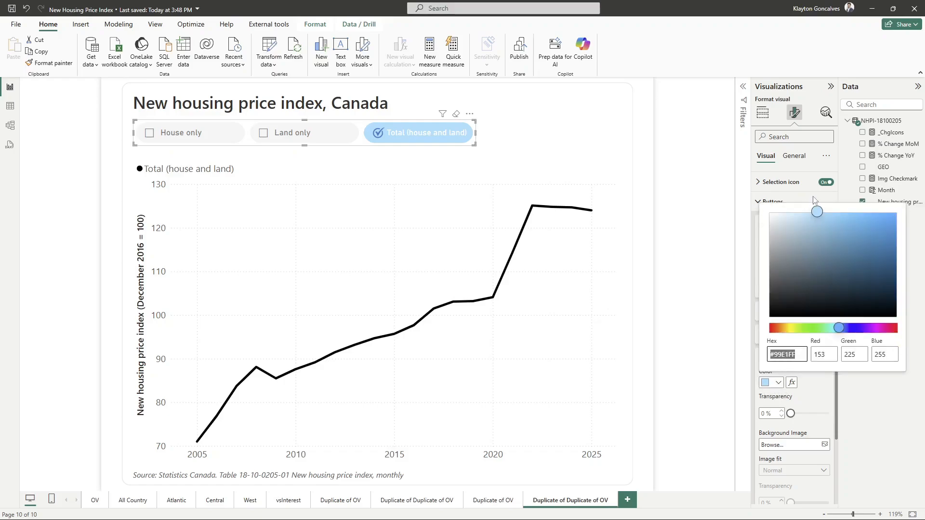
pyautogui.click(787, 212)
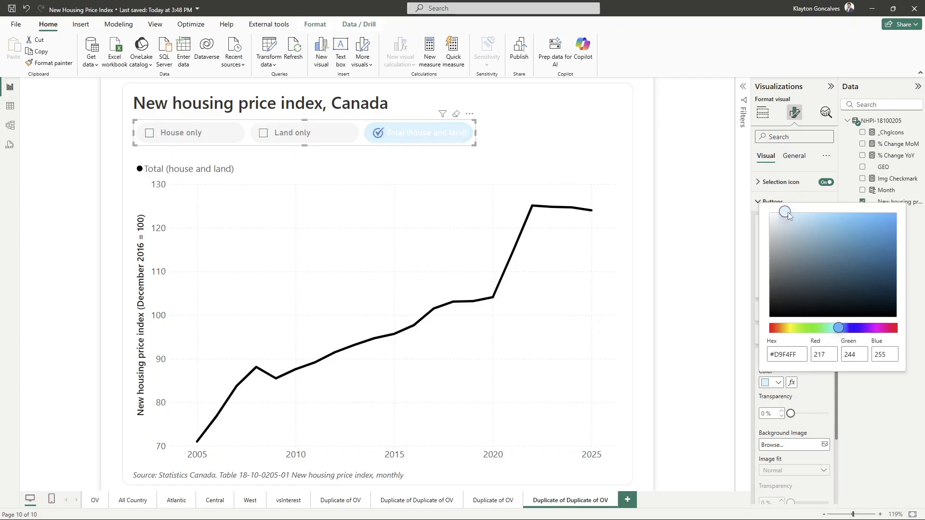
pyautogui.click(824, 399)
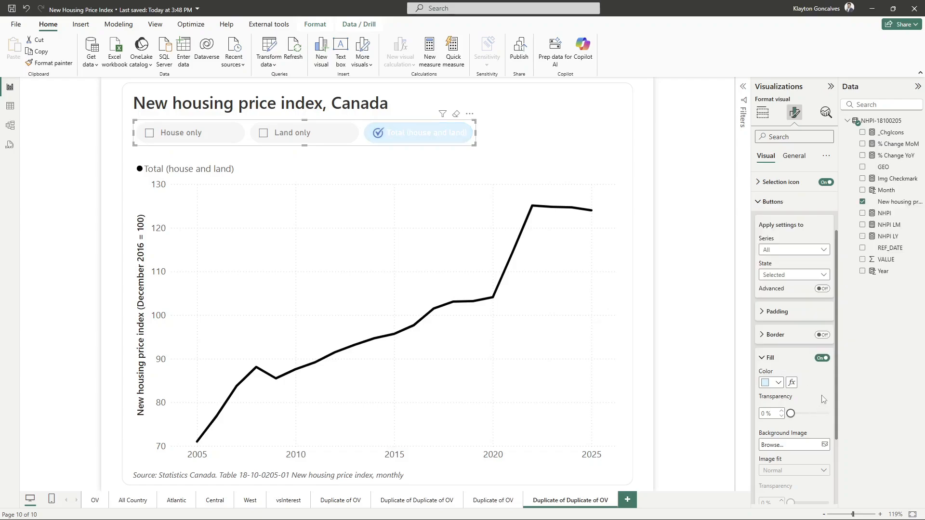
pyautogui.click(773, 384)
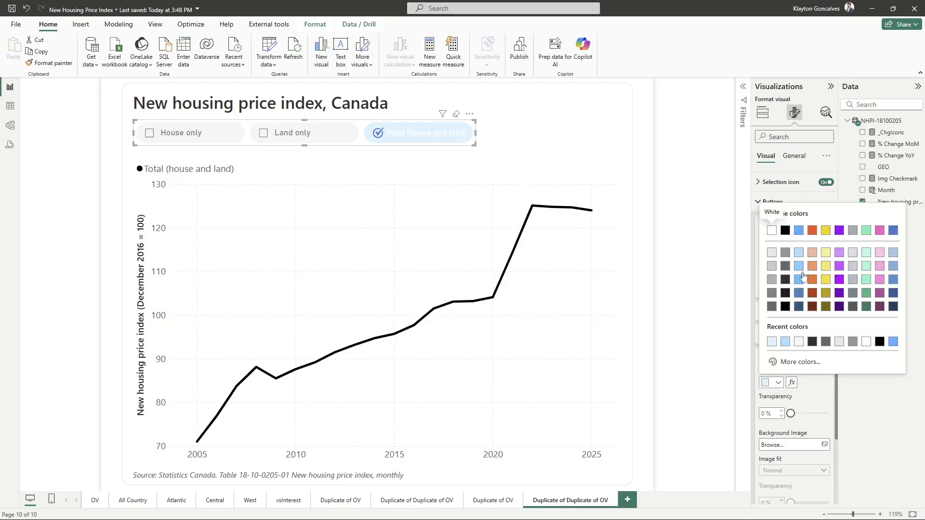
pyautogui.click(781, 365)
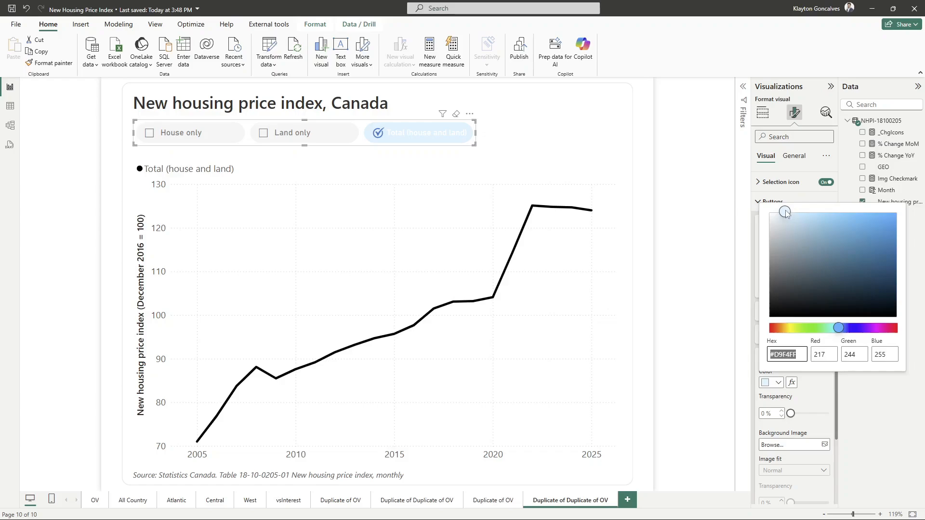
pyautogui.moveTo(785, 213); pyautogui.dragTo(791, 216)
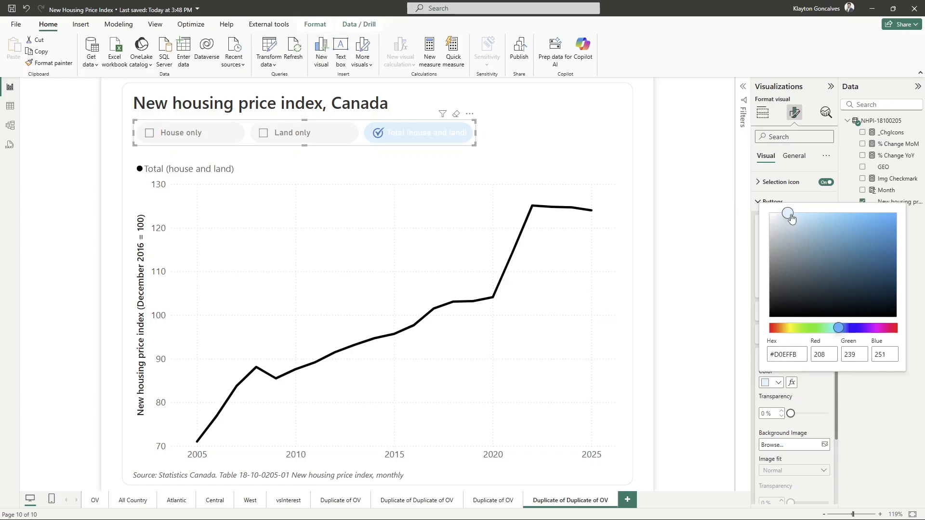
# Step: Set the slicer's callout value font to Segoe UI for all states and widen the slicer to fit the longest button label
pyautogui.click(813, 393)
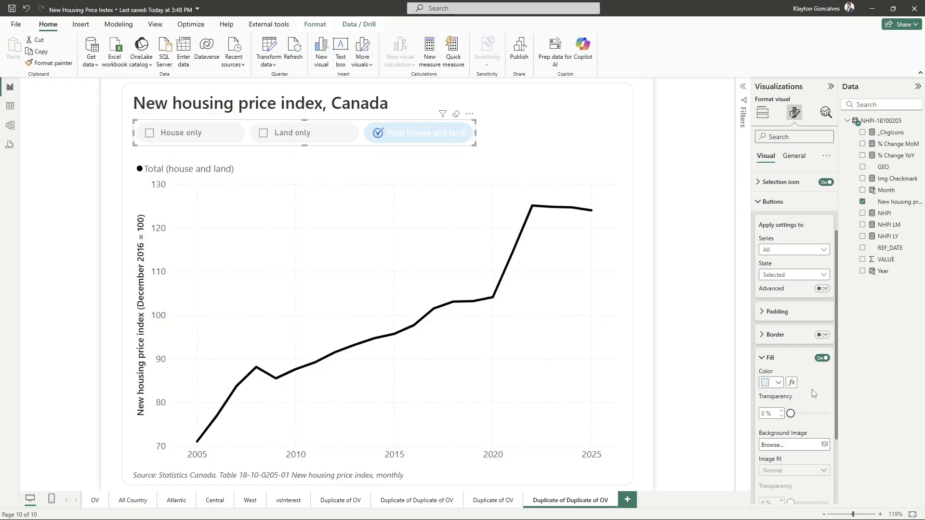
pyautogui.scroll(-2, 800, 386)
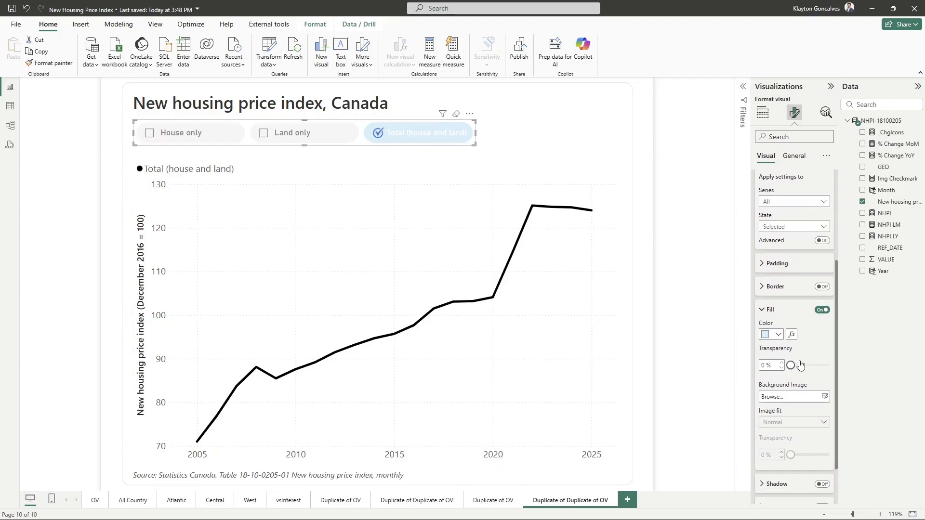
pyautogui.click(779, 311)
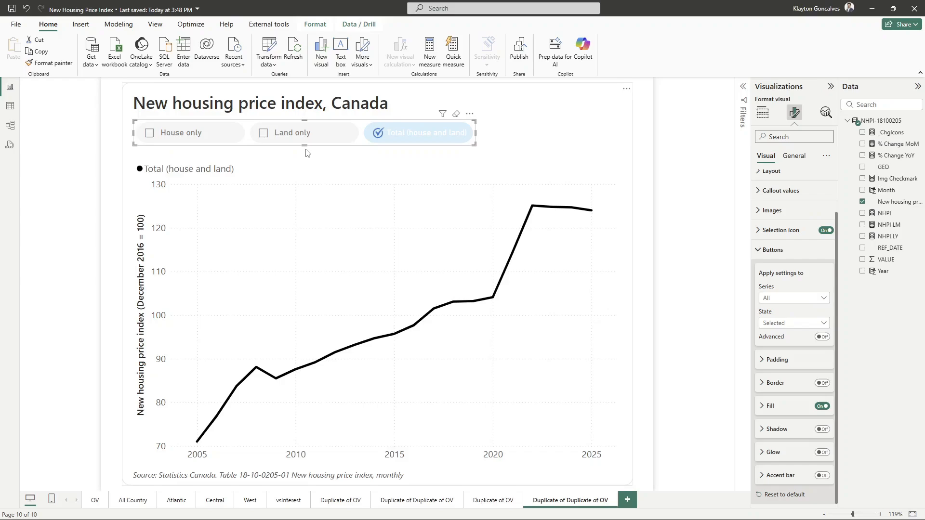
pyautogui.click(779, 250)
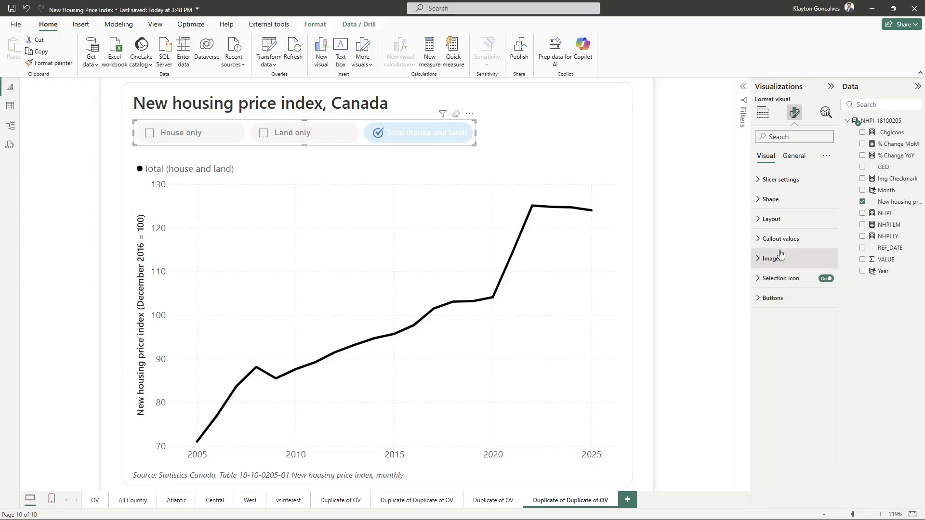
pyautogui.click(786, 241)
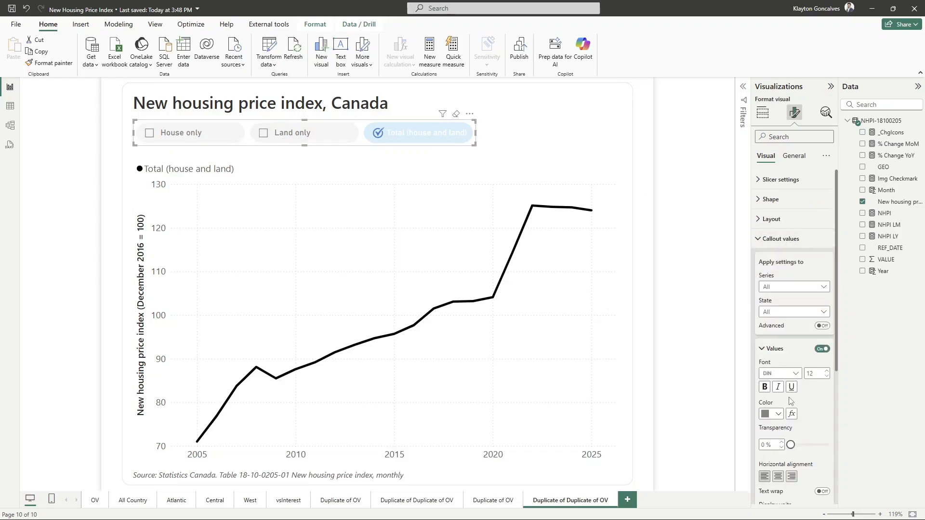
pyautogui.click(790, 374)
pyautogui.scroll(-5, 781, 337)
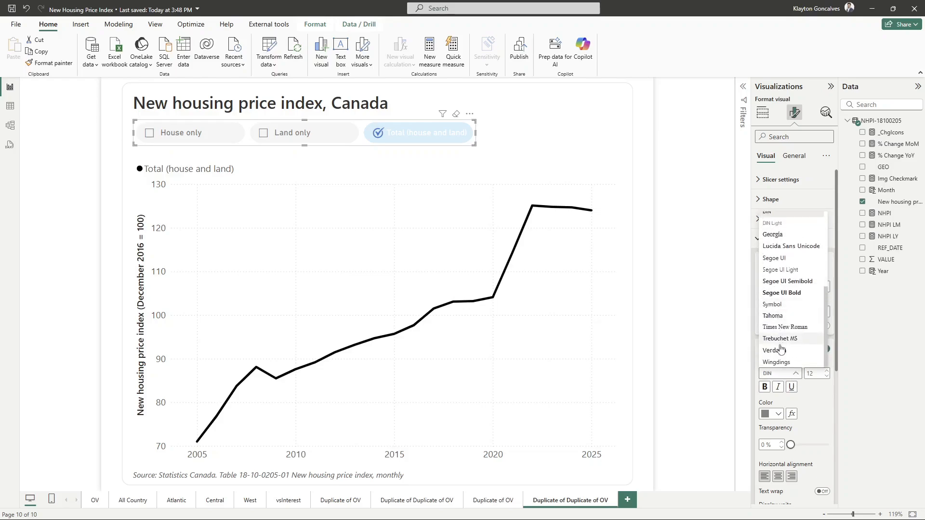
pyautogui.click(779, 260)
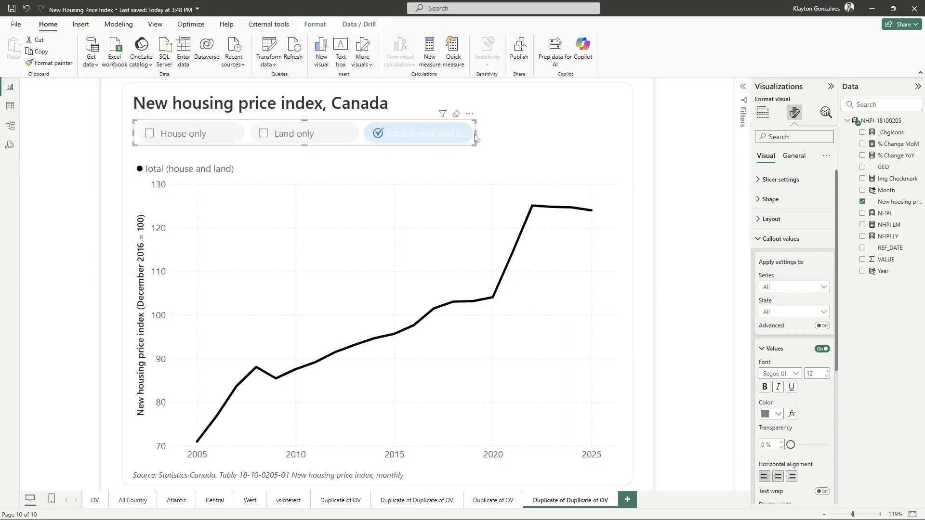
pyautogui.moveTo(476, 133); pyautogui.dragTo(524, 144)
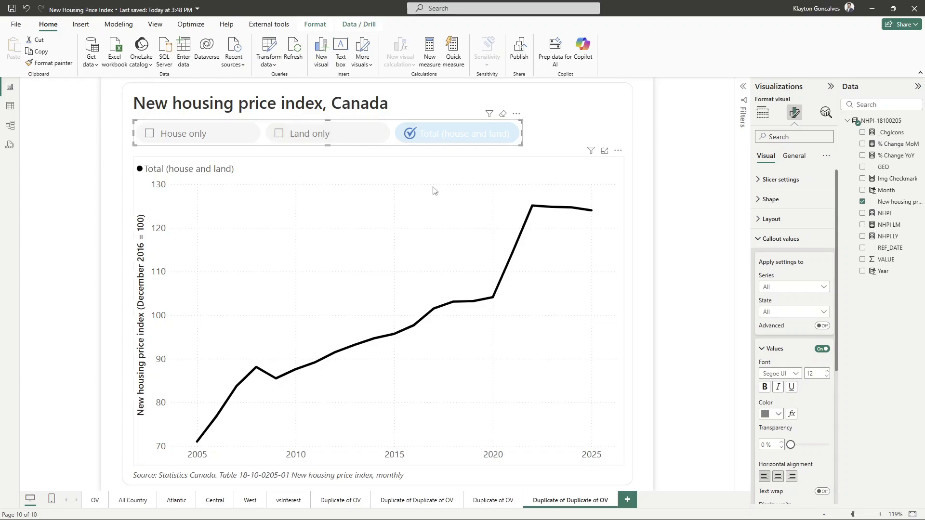
# Step: For the Selected state, set the callout values to the medium blue theme color and the Segoe UI Semibold font
pyautogui.click(793, 313)
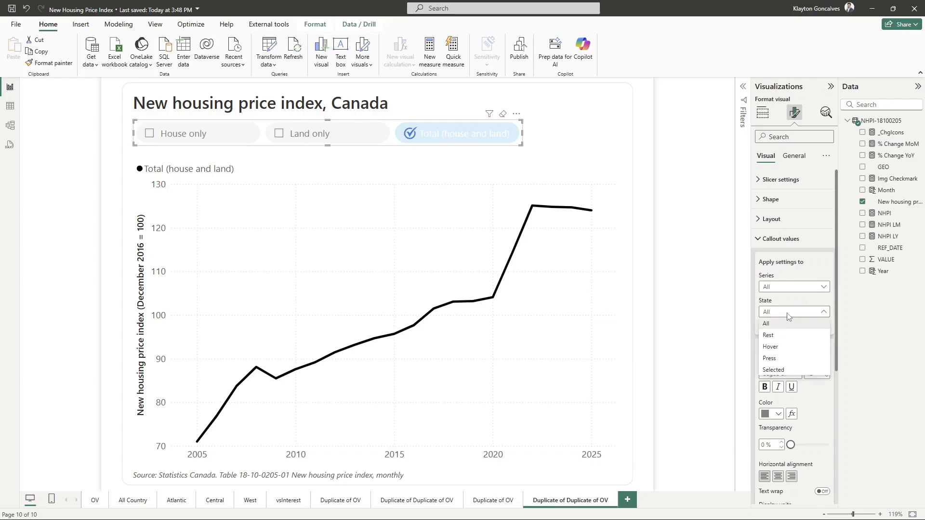
pyautogui.click(794, 369)
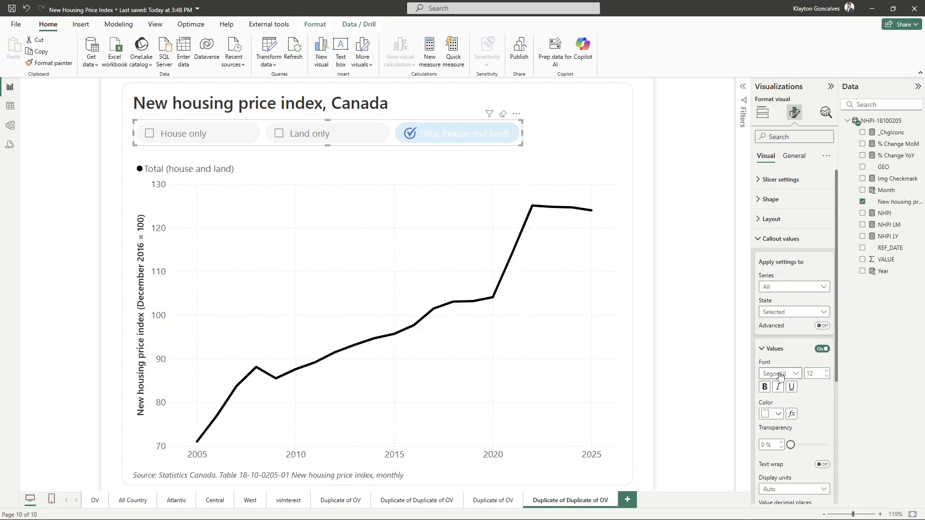
pyautogui.scroll(-1, 780, 376)
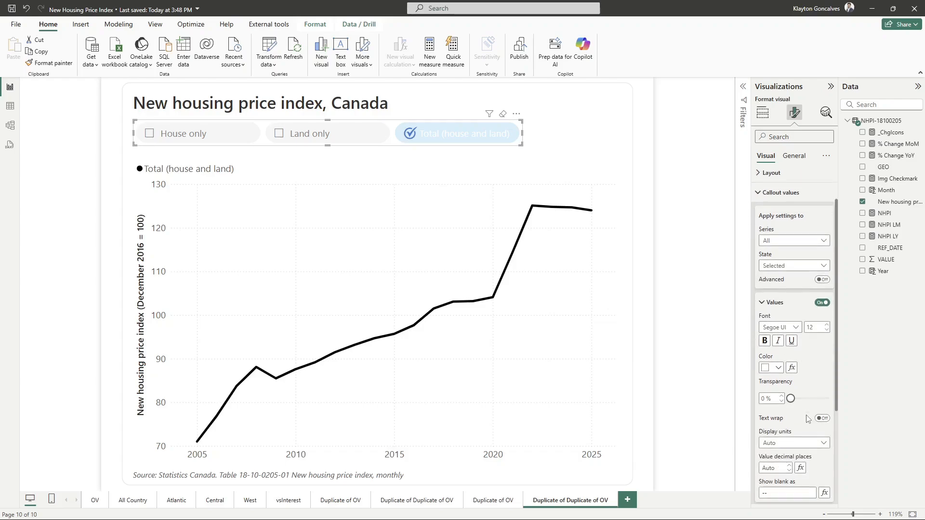
pyautogui.click(778, 368)
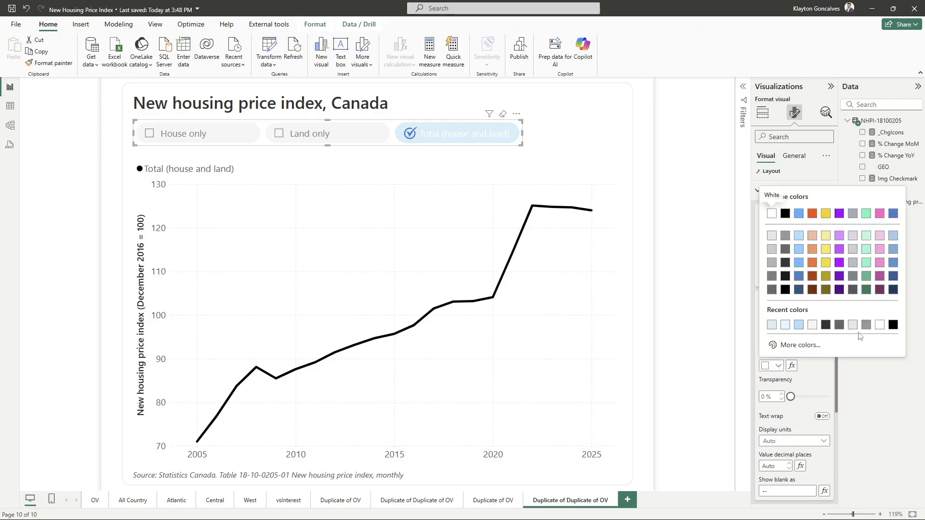
pyautogui.click(893, 214)
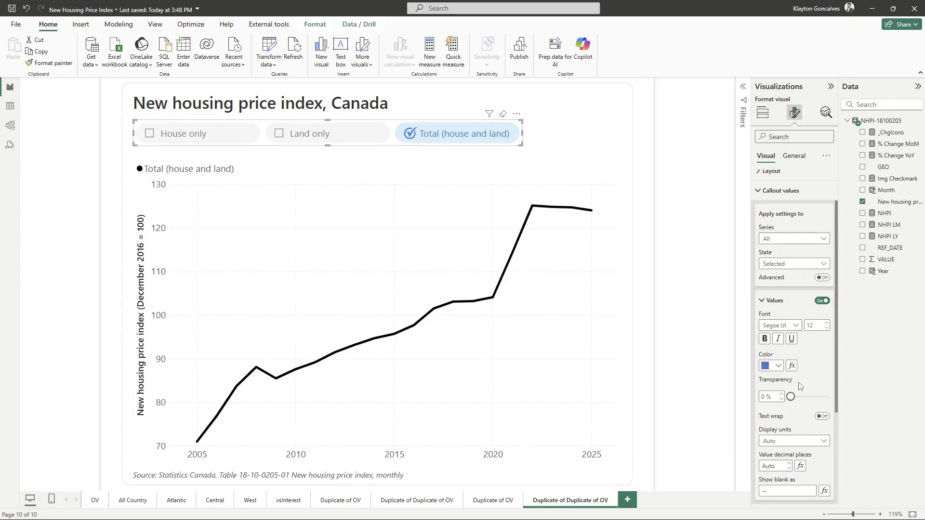
pyautogui.click(779, 324)
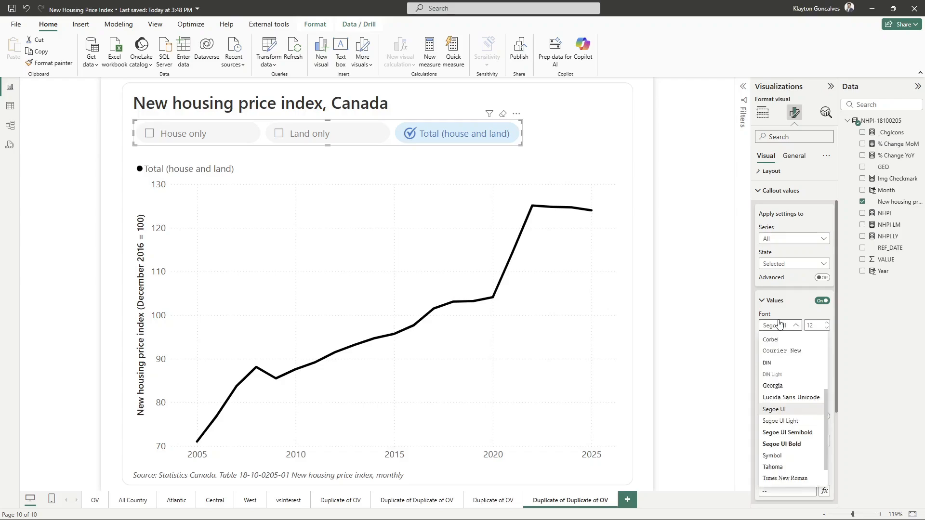
pyautogui.click(793, 436)
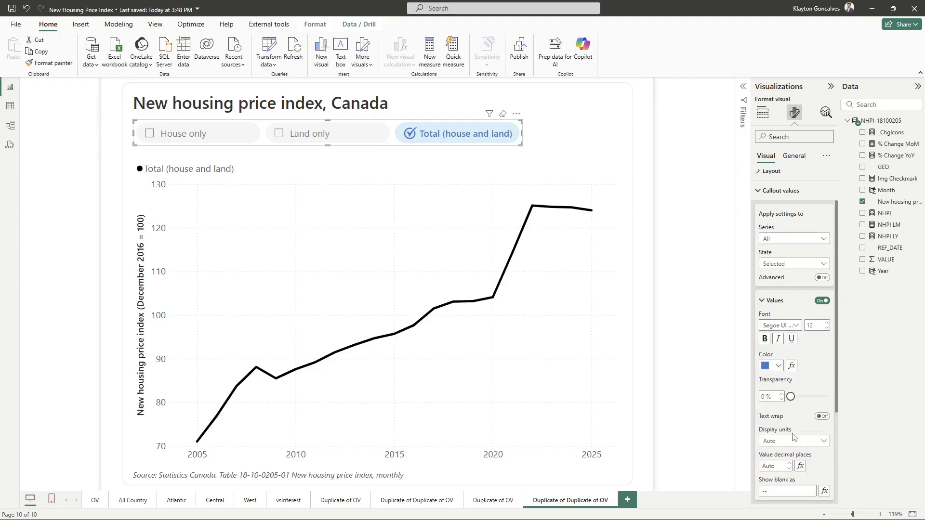
# Step: Test the slicer by selecting and clearing Land only and House only in turn alongside Total (house and land)
pyautogui.click(564, 133)
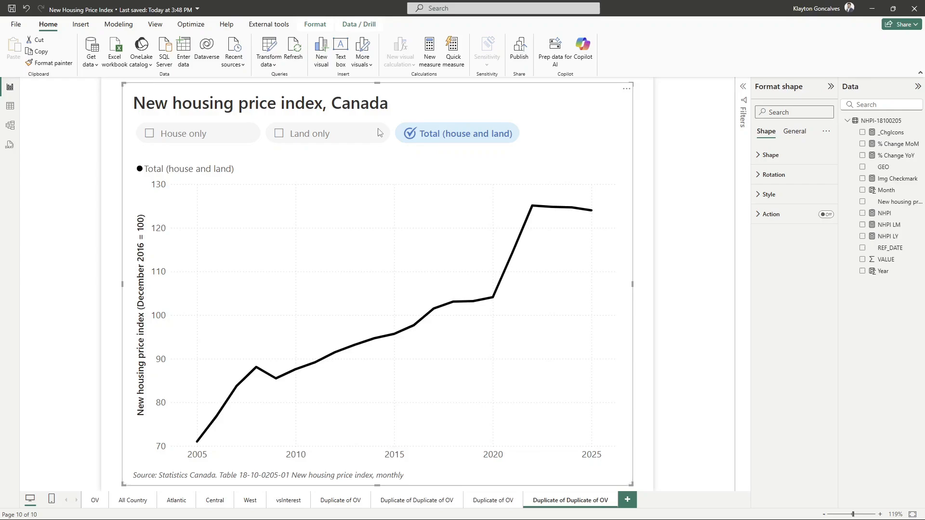
pyautogui.click(647, 166)
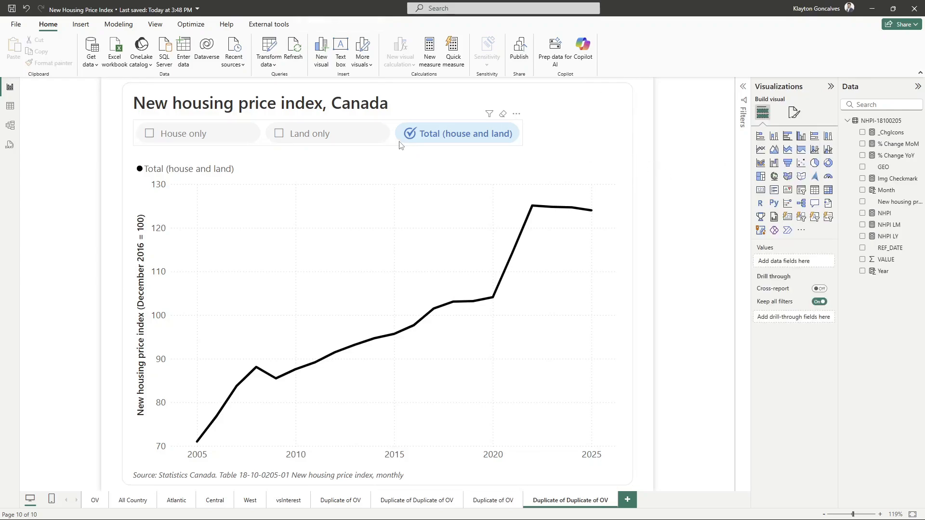
pyautogui.click(329, 135)
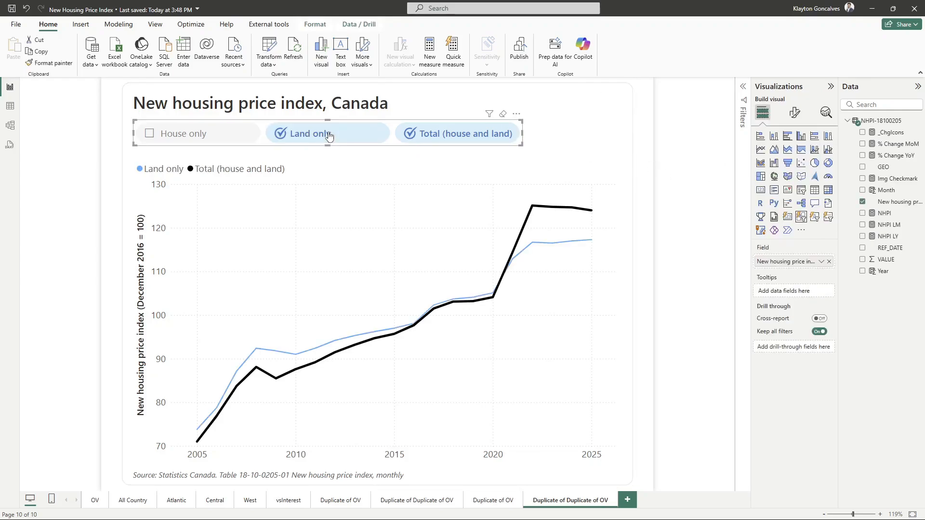
pyautogui.click(283, 137)
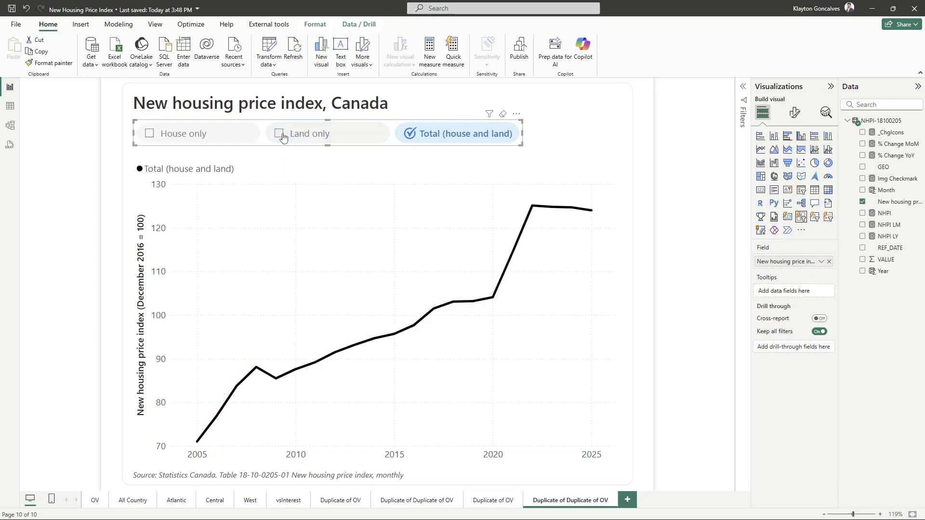
pyautogui.click(192, 140)
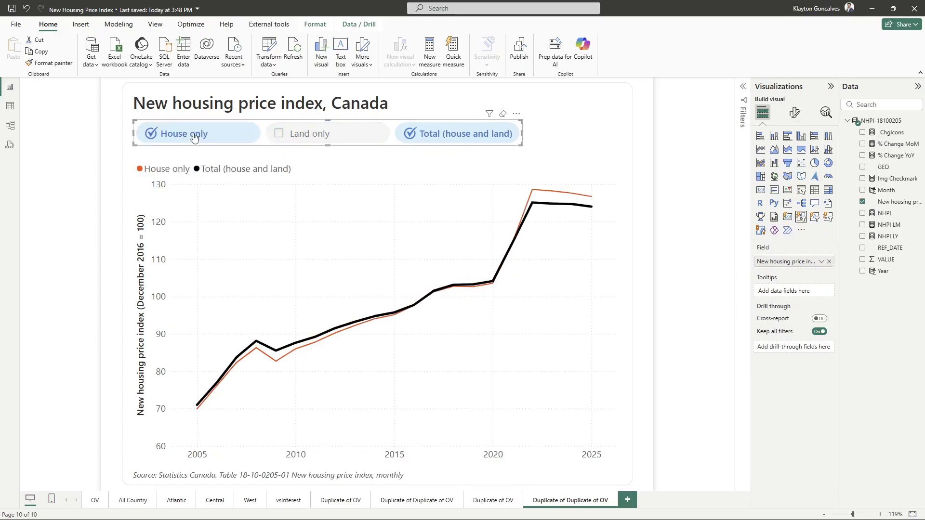
pyautogui.click(191, 140)
# Step: Sort the slicer buttons in descending order and deselect the slicer
pyautogui.click(516, 114)
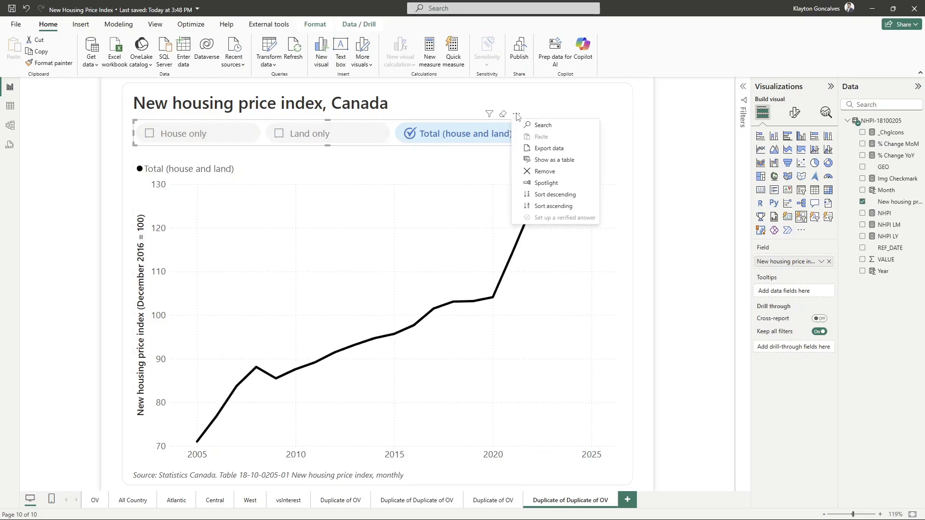
pyautogui.click(543, 195)
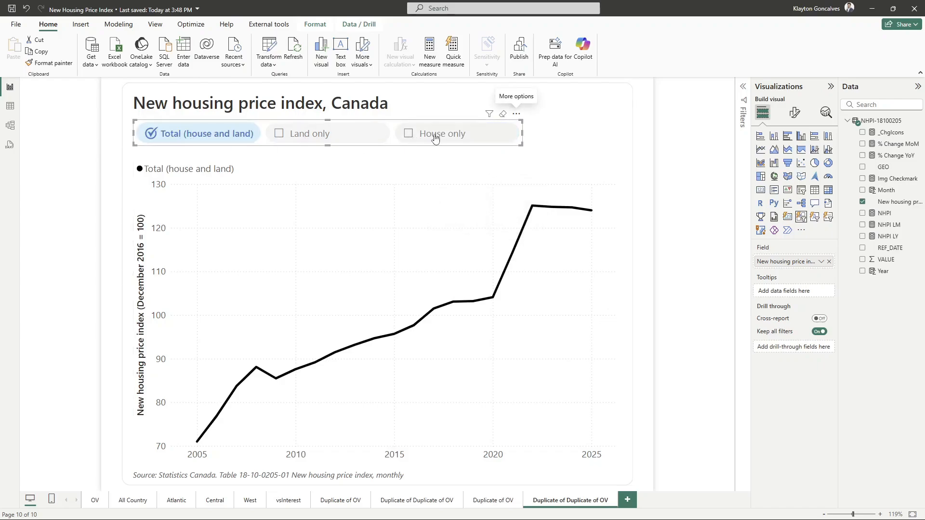
pyautogui.click(600, 143)
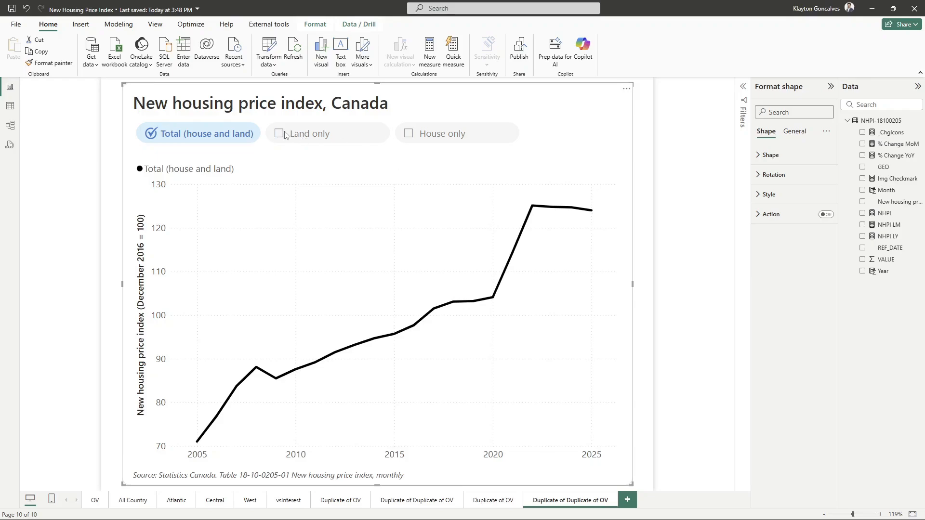
pyautogui.click(110, 188)
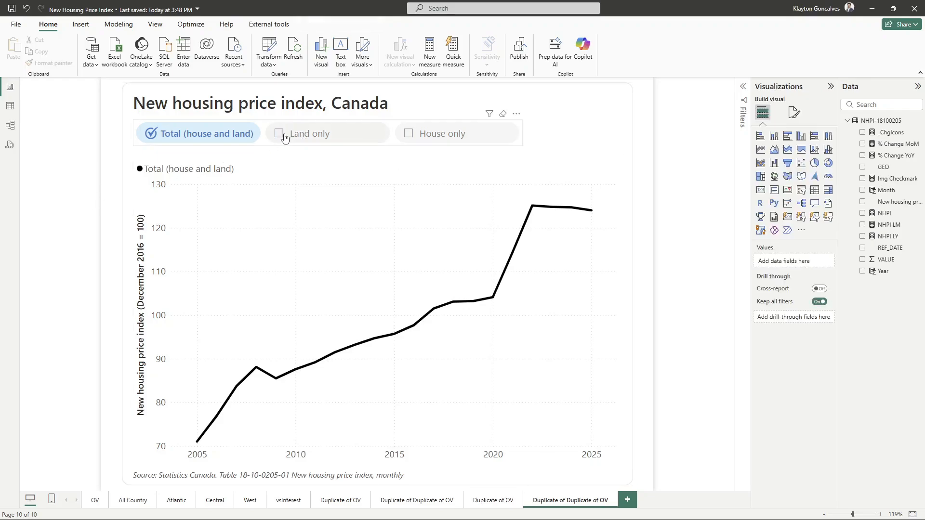
# Step: Add Land only and House only to the slicer selection, deselect the slicer, and inspect the chart's 2016 data point
pyautogui.click(285, 139)
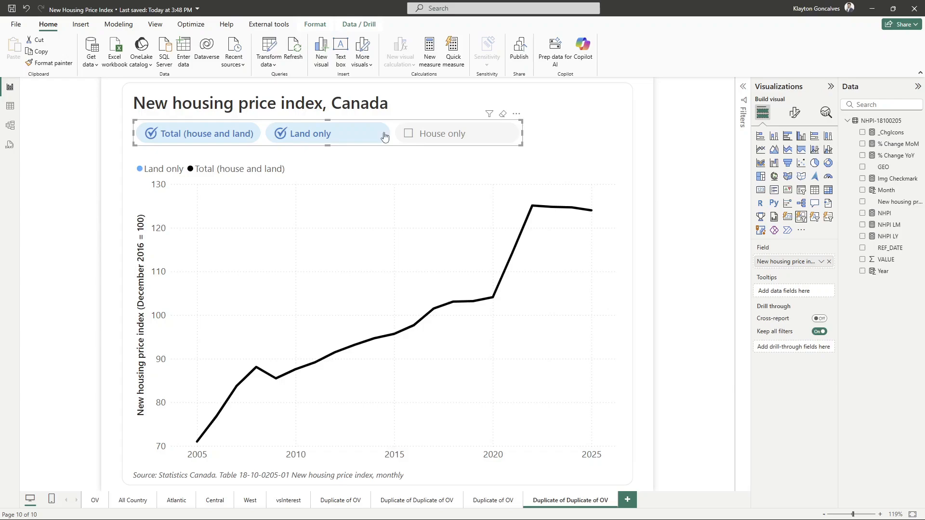
pyautogui.click(413, 138)
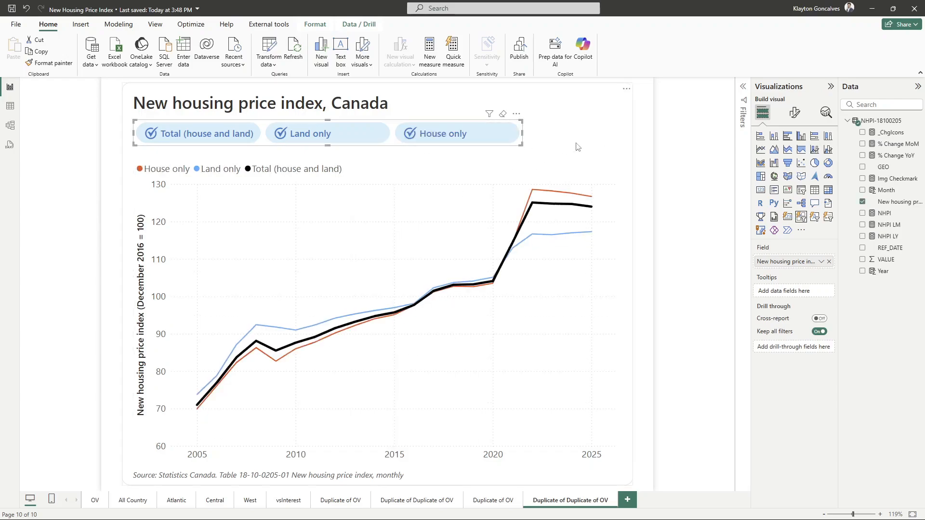
pyautogui.click(594, 142)
pyautogui.click(646, 146)
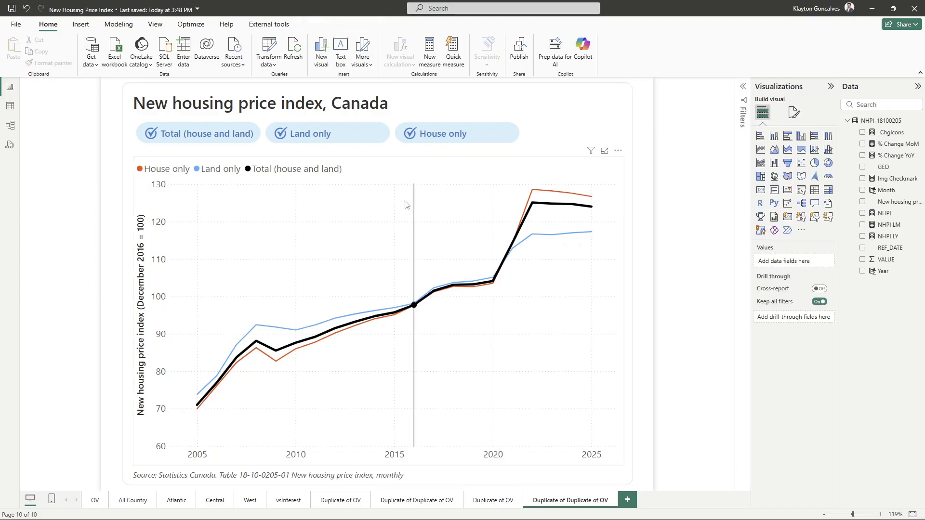
pyautogui.moveTo(407, 227)
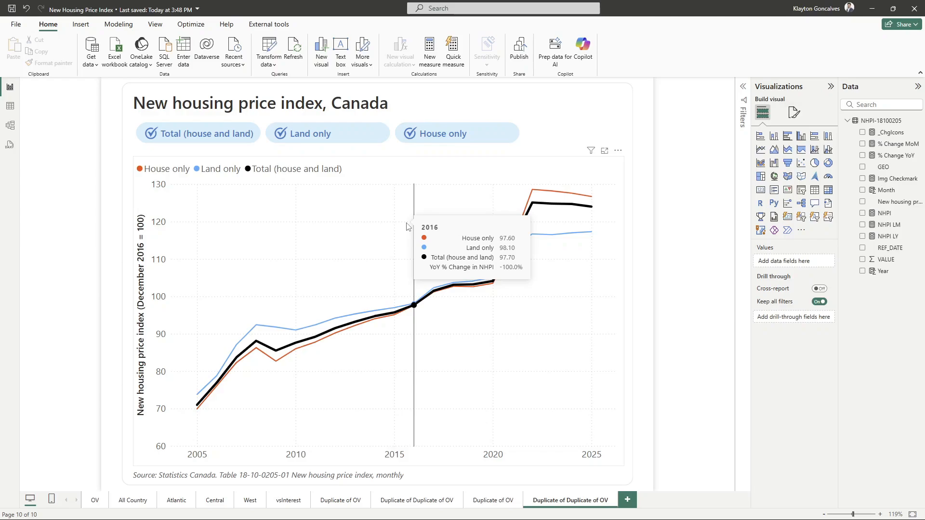